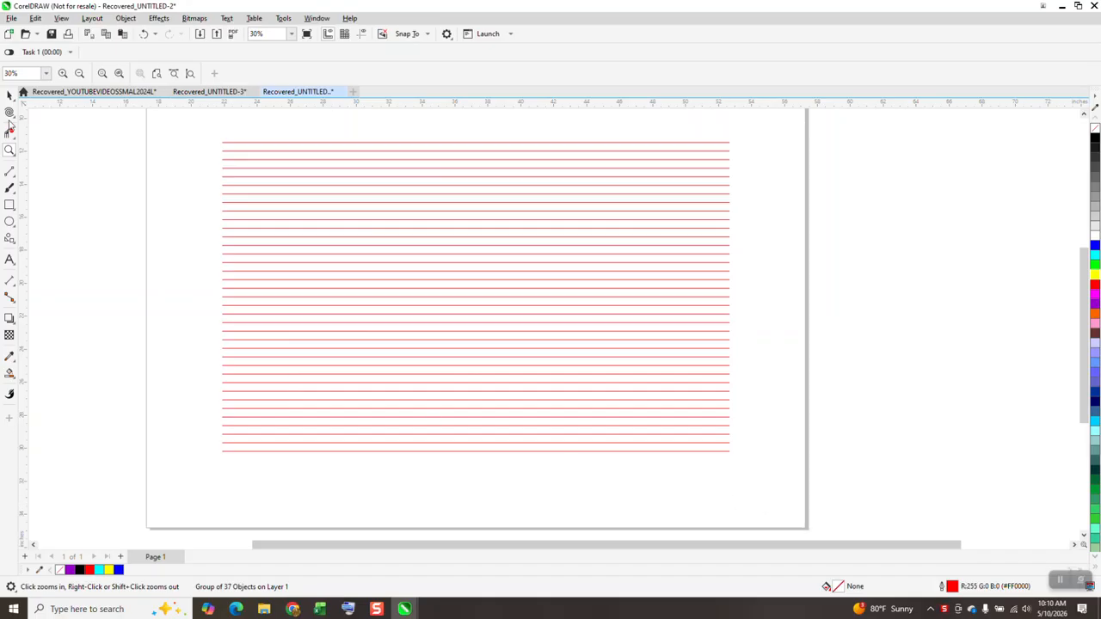
- Twirl the group of red lines in its upper-left and upper-right areas using a 12-inch Twirl nib
{"action": "left_click", "coordinate": [9, 112]}
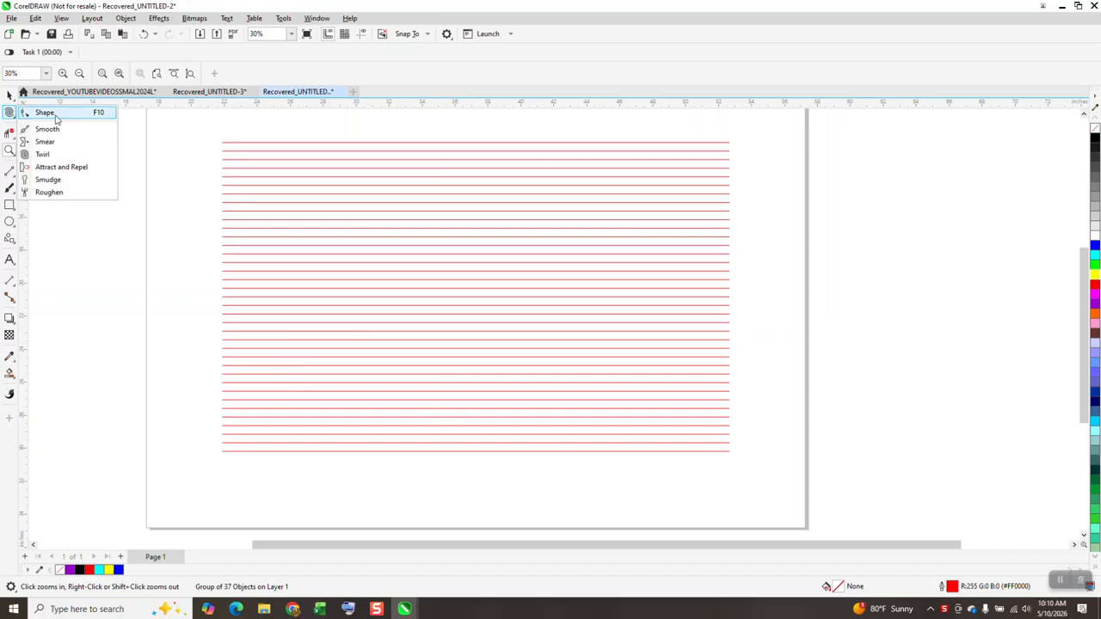
{"action": "left_click", "coordinate": [10, 98]}
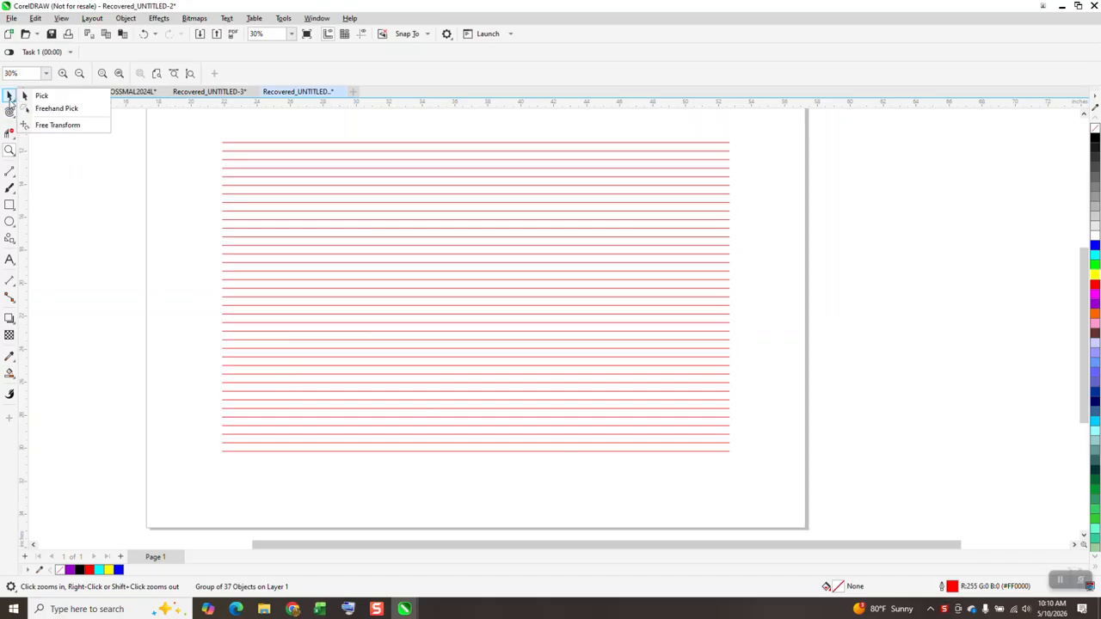
{"action": "left_click", "coordinate": [10, 112]}
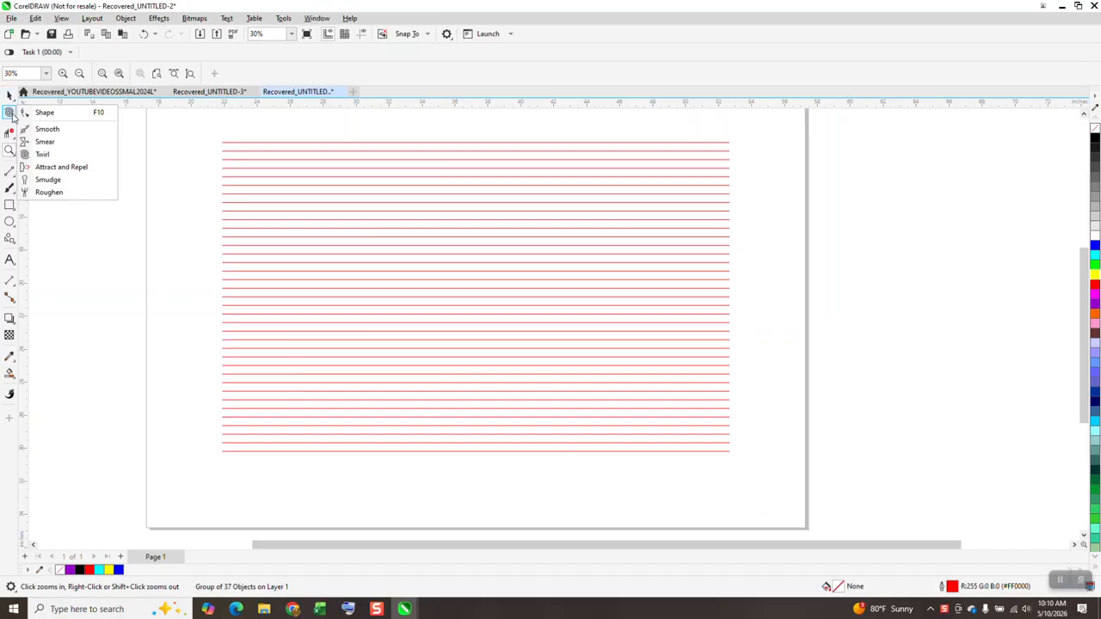
{"action": "left_click", "coordinate": [38, 154]}
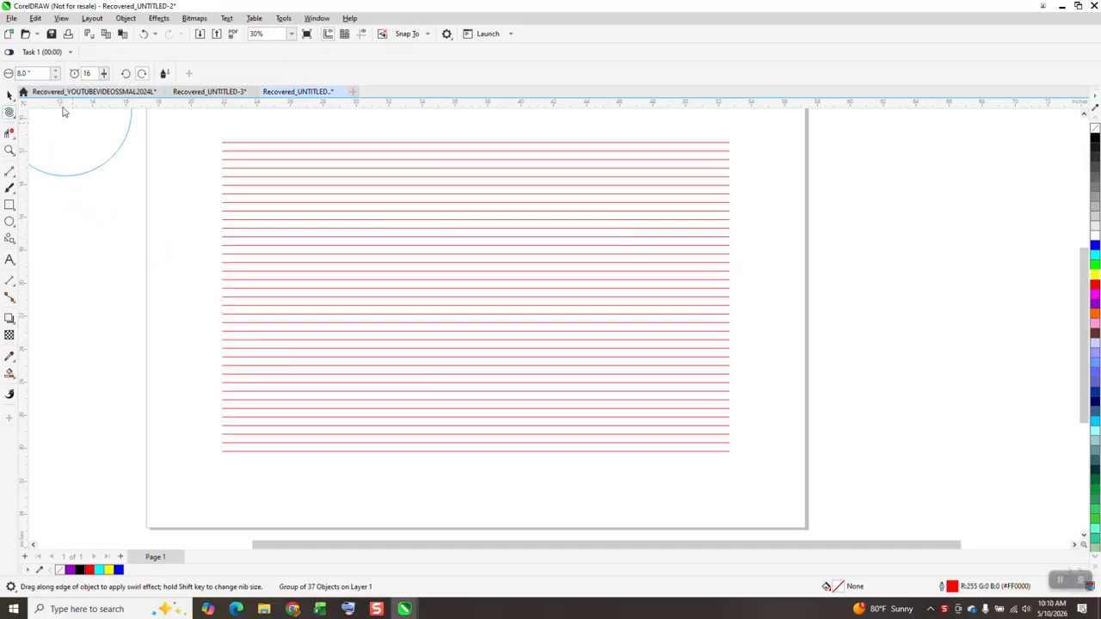
{"action": "type", "text": "12"}
{"action": "key", "text": "Return"}
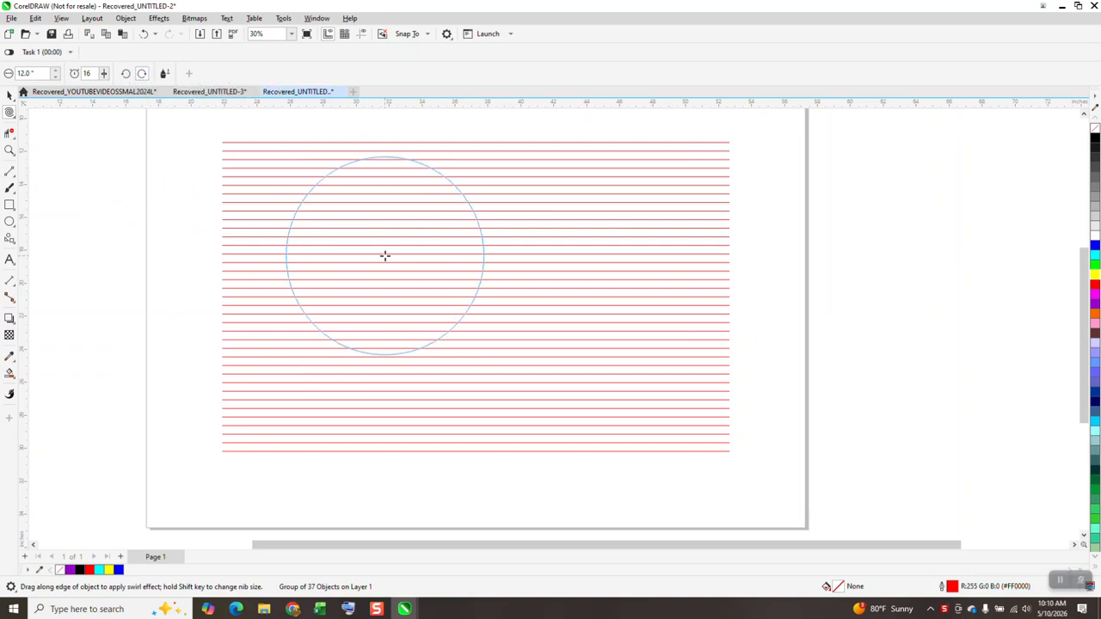
{"action": "left_click_drag", "start_coordinate": [384, 253], "coordinate": [385, 250]}
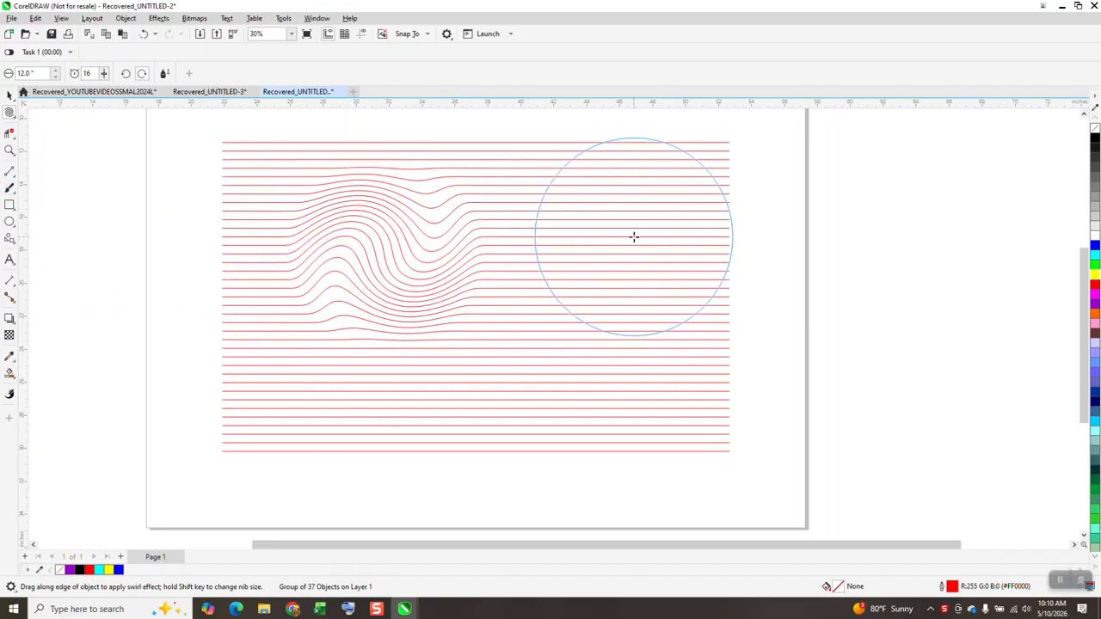
{"action": "left_click_drag", "start_coordinate": [634, 240], "coordinate": [632, 237]}
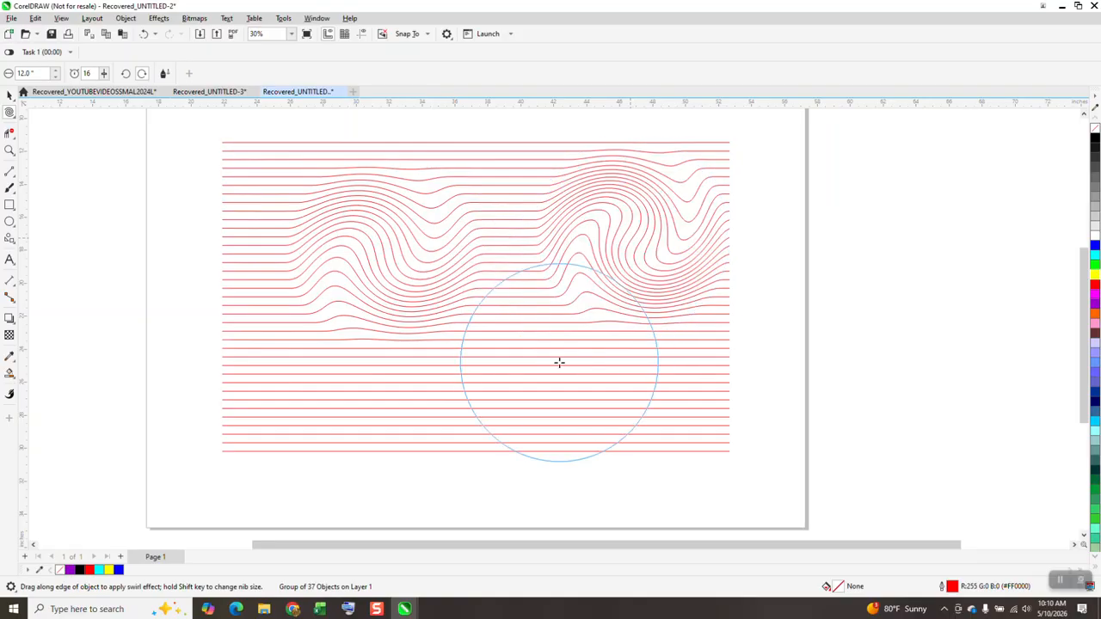
- Set the Twirl nib to 5 inches and twirl small waves around the group's left side, lower middle and lower-right area
{"action": "left_click_drag", "start_coordinate": [45, 74], "coordinate": [3, 78]}
{"action": "type", "text": "5"}
{"action": "key", "text": "Return"}
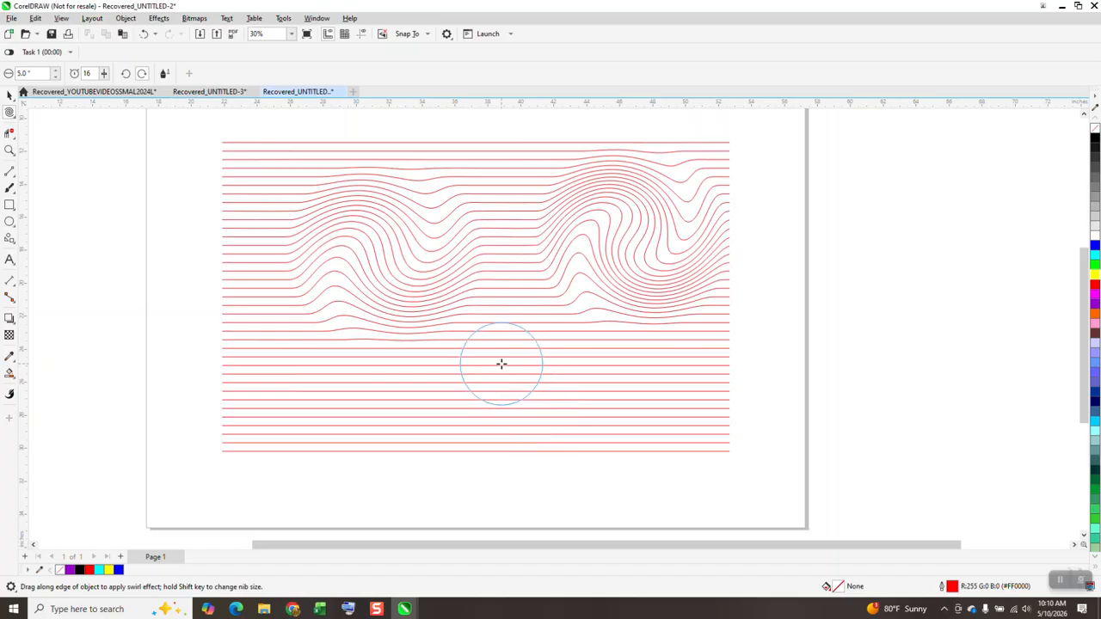
{"action": "mouse_move", "coordinate": [501, 365]}
{"action": "left_mouse_down"}
{"action": "mouse_move", "coordinate": [514, 394]}
{"action": "mouse_move", "coordinate": [485, 410]}
{"action": "mouse_move", "coordinate": [384, 414]}
{"action": "mouse_move", "coordinate": [361, 426]}
{"action": "mouse_move", "coordinate": [318, 392]}
{"action": "mouse_move", "coordinate": [286, 339]}
{"action": "mouse_move", "coordinate": [270, 255]}
{"action": "mouse_move", "coordinate": [277, 203]}
{"action": "mouse_move", "coordinate": [318, 185]}
{"action": "mouse_move", "coordinate": [405, 183]}
{"action": "mouse_move", "coordinate": [469, 206]}
{"action": "mouse_move", "coordinate": [428, 189]}
{"action": "left_mouse_up"}
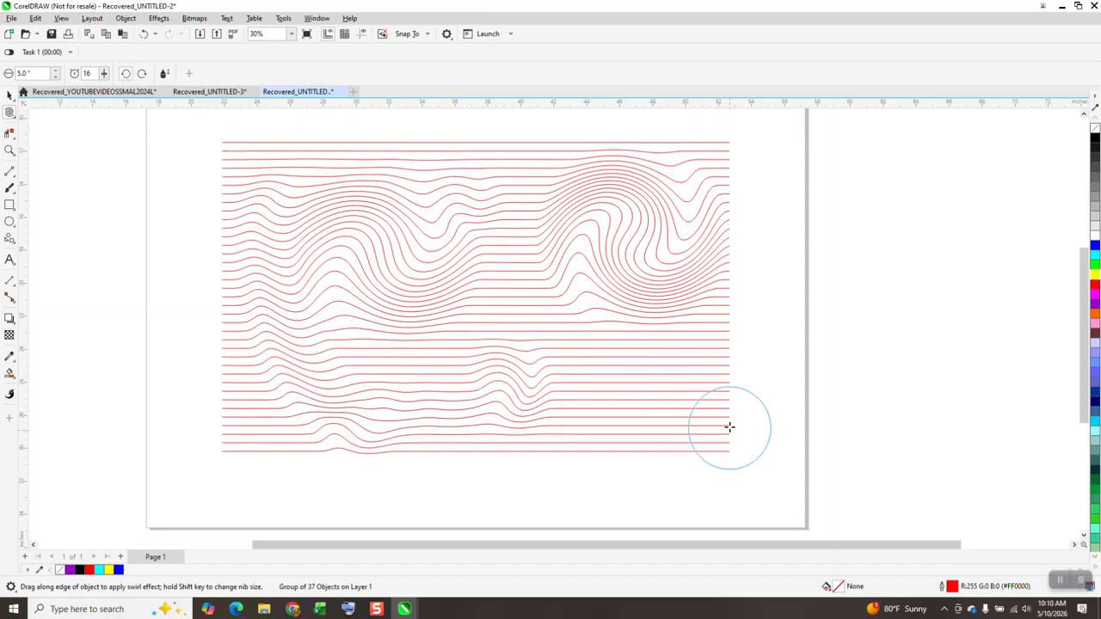
{"action": "left_click_drag", "start_coordinate": [714, 397], "coordinate": [711, 393]}
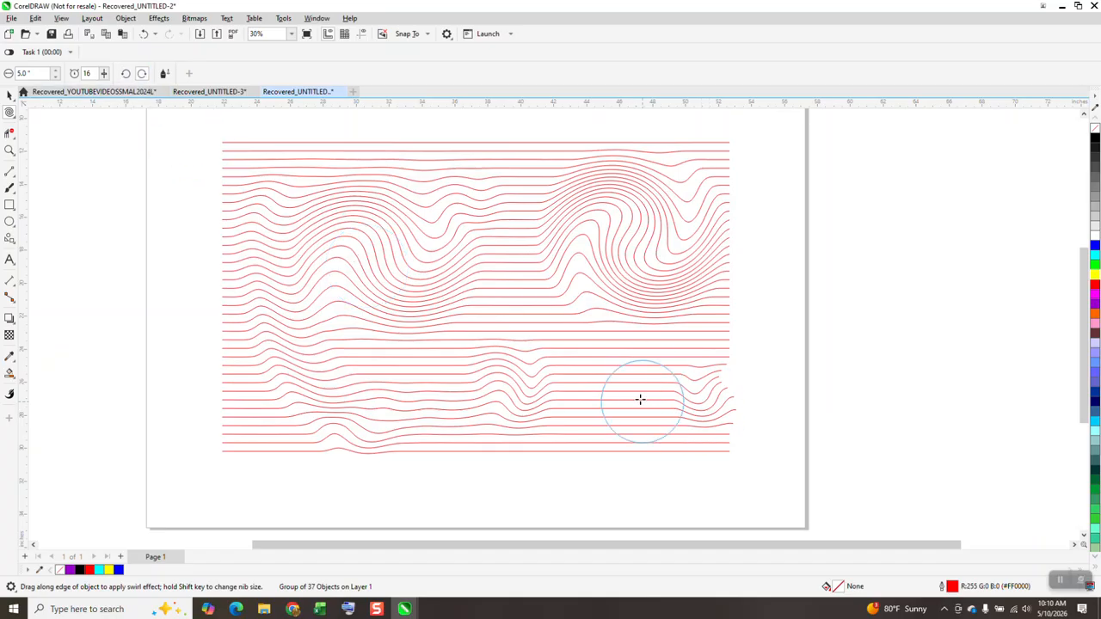
{"action": "left_click_drag", "start_coordinate": [637, 398], "coordinate": [638, 399]}
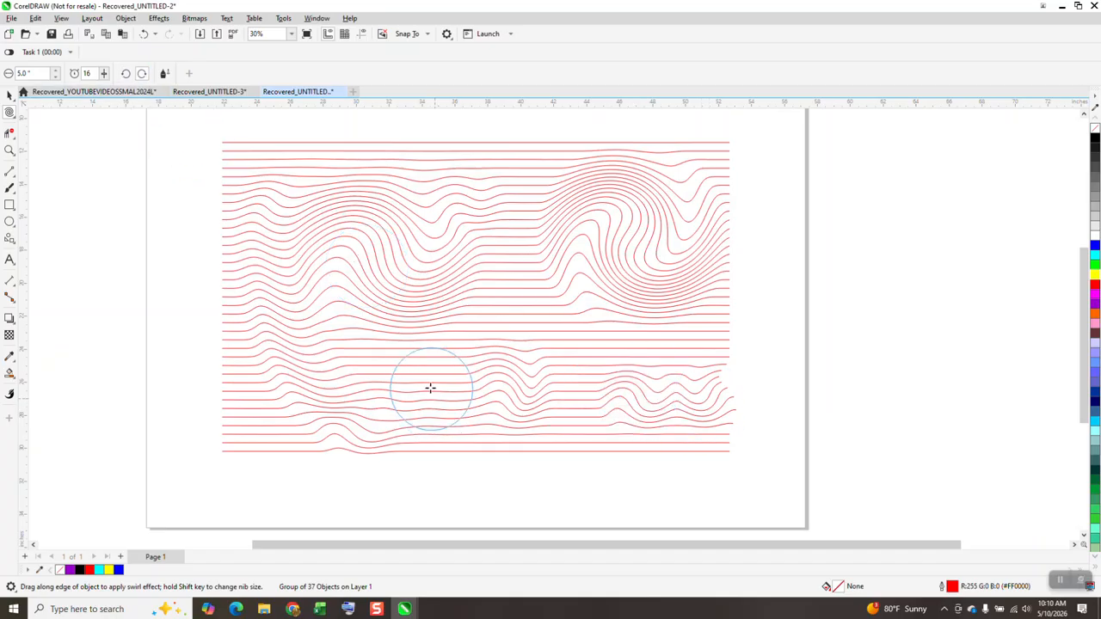
- Set the Twirl rate to 100 and add a tight swirl just below the middle of the line group
{"action": "double_click", "coordinate": [87, 74]}
{"action": "left_click_drag", "start_coordinate": [438, 348], "coordinate": [432, 353]}
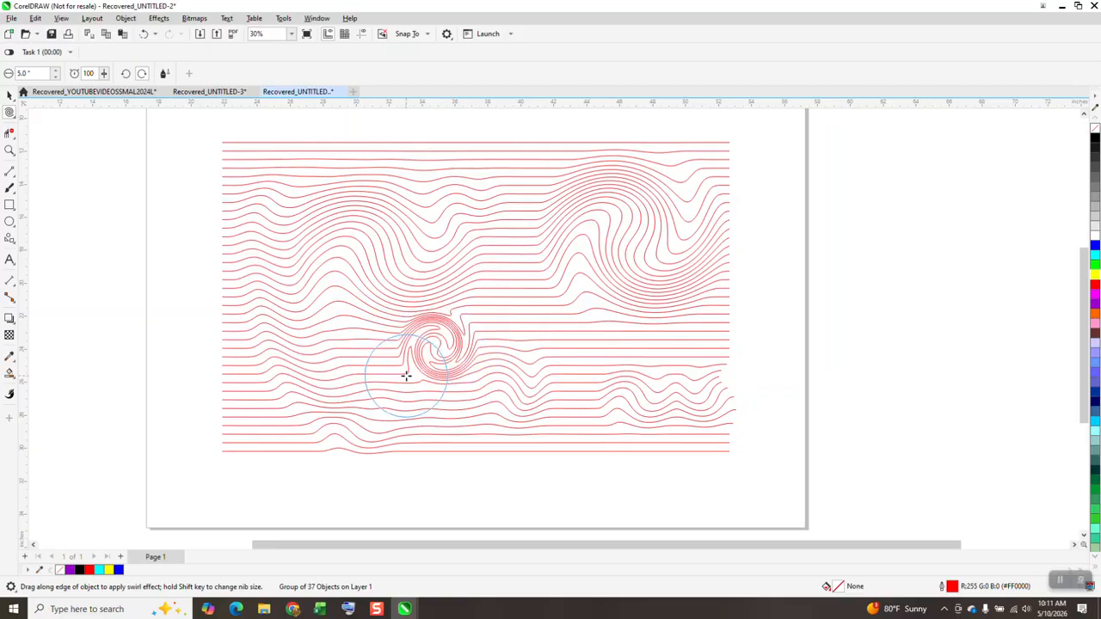
- Draw a 5-inch square in the empty area to the right of the page
{"action": "scroll", "coordinate": [157, 212], "scroll_direction": "down", "scroll_amount": 2}
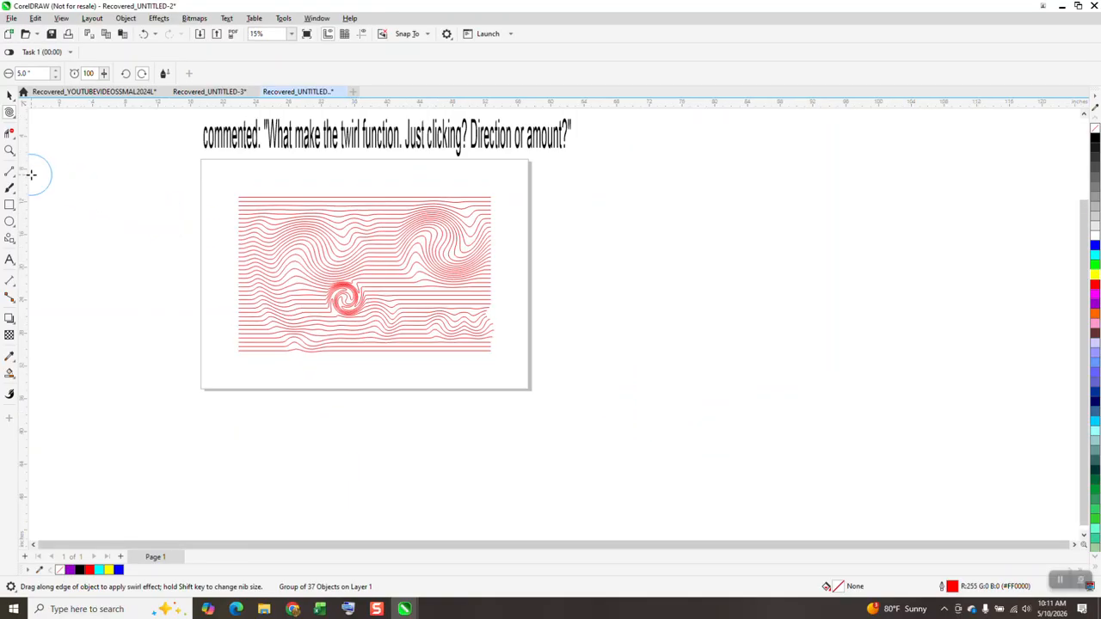
{"action": "left_click", "coordinate": [12, 151]}
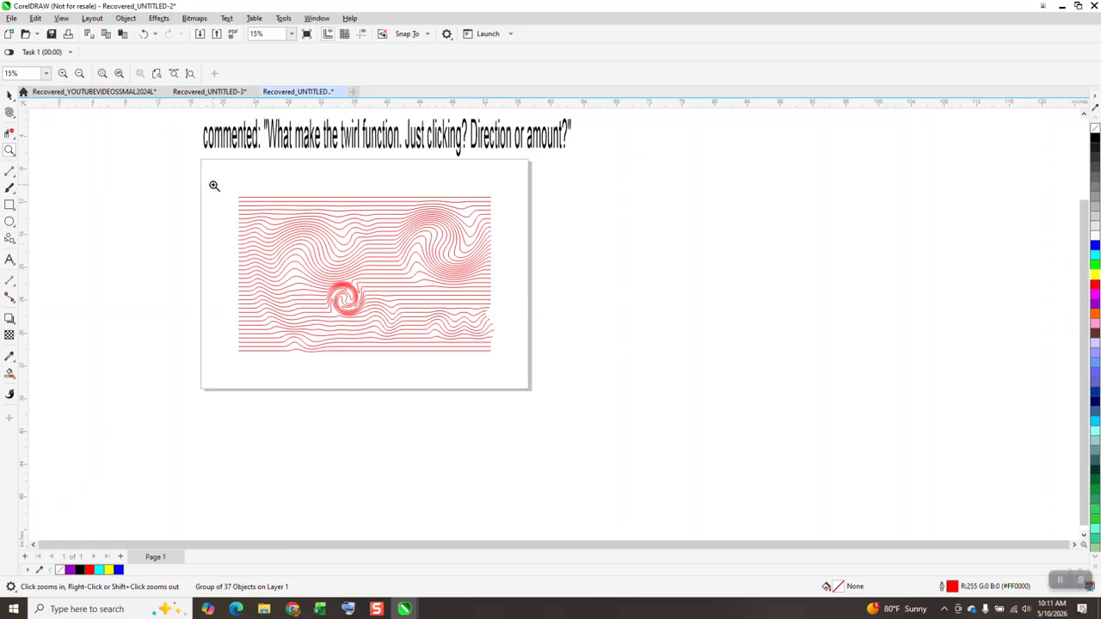
{"action": "left_click", "coordinate": [9, 150]}
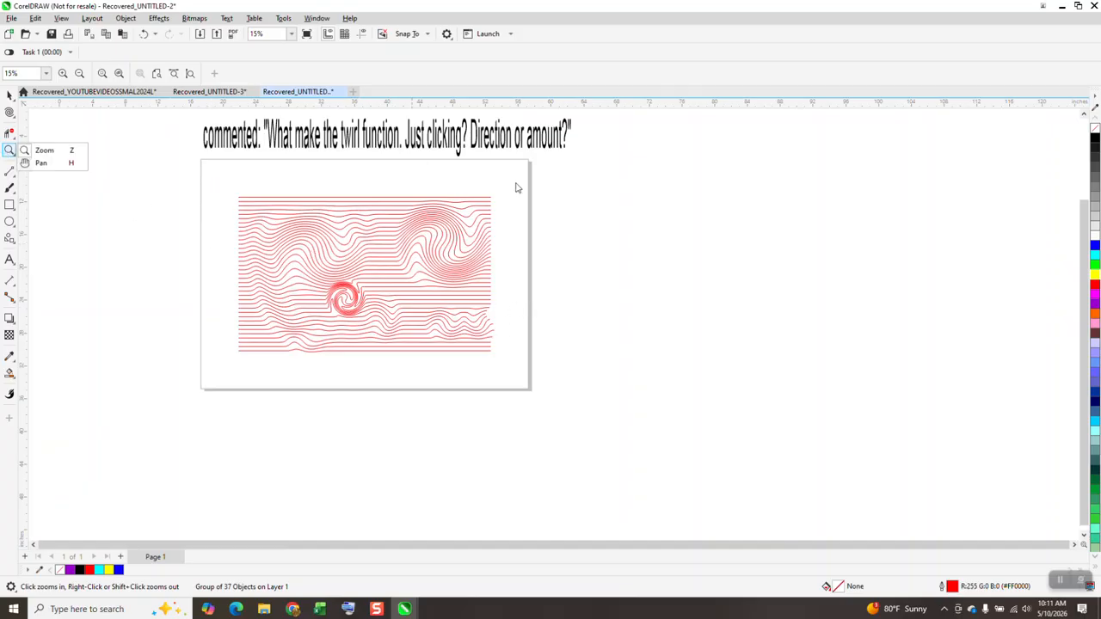
{"action": "left_click_drag", "start_coordinate": [536, 196], "coordinate": [757, 405]}
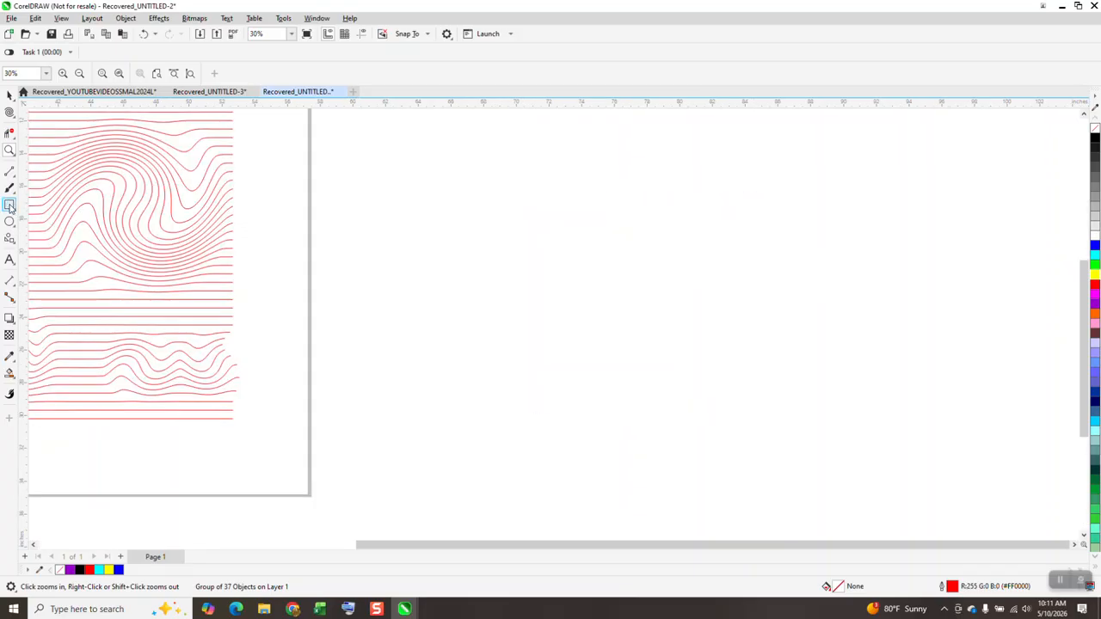
{"action": "left_click", "coordinate": [9, 206]}
{"action": "mouse_move", "coordinate": [440, 227]}
{"action": "left_mouse_down"}
{"action": "mouse_move", "coordinate": [396, 294]}
{"action": "mouse_move", "coordinate": [363, 305]}
{"action": "left_mouse_up"}
{"action": "left_click_drag", "start_coordinate": [136, 69], "coordinate": [96, 69]}
{"action": "type", "text": "5"}
{"action": "key", "text": "Return"}
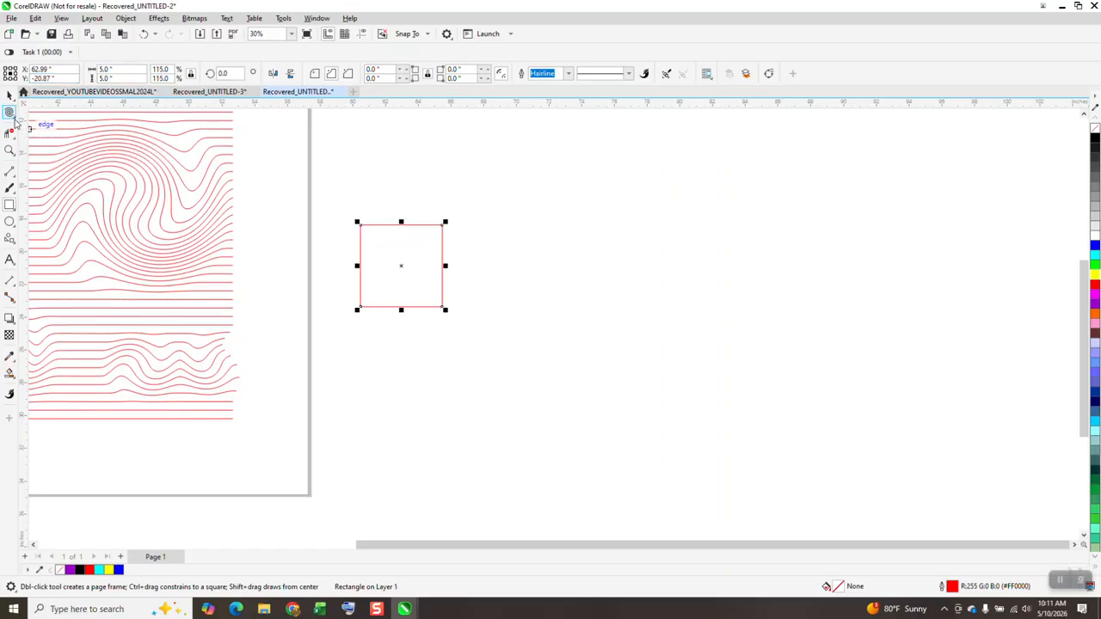
- Activate the Twirl tool for the square and set its nib size to 3 inches
{"action": "left_click", "coordinate": [14, 120]}
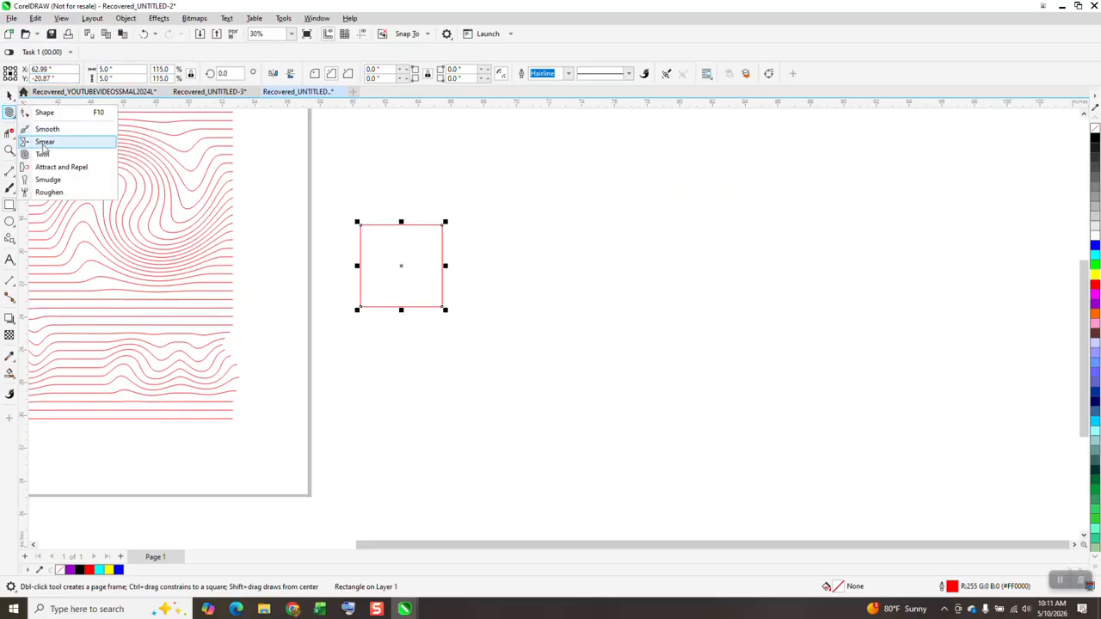
{"action": "left_click", "coordinate": [41, 154]}
{"action": "double_click", "coordinate": [31, 73]}
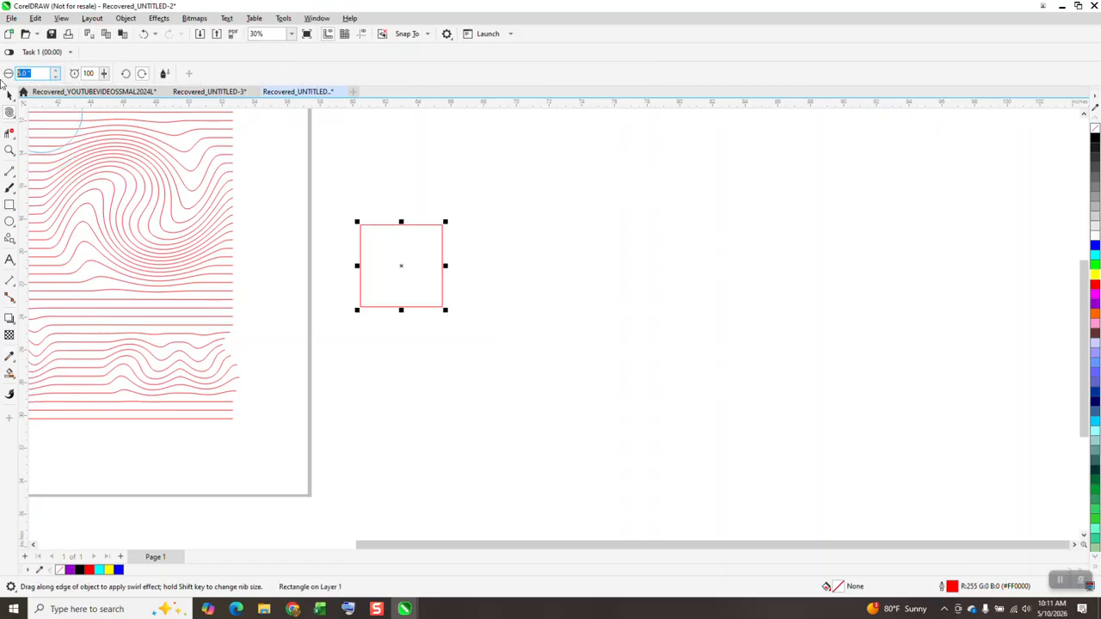
{"action": "key", "text": "Return"}
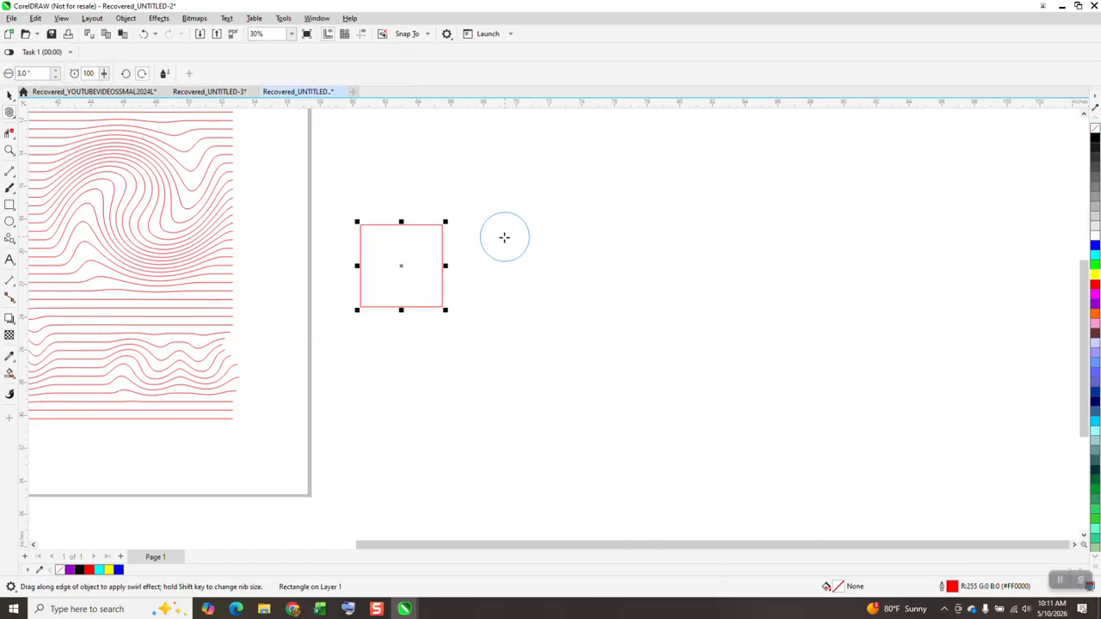
- Try twirling the middle of the square's right edge at rate 100, and undo it
{"action": "left_click", "coordinate": [10, 151]}
{"action": "left_click_drag", "start_coordinate": [315, 204], "coordinate": [698, 398]}
{"action": "left_click", "coordinate": [10, 112]}
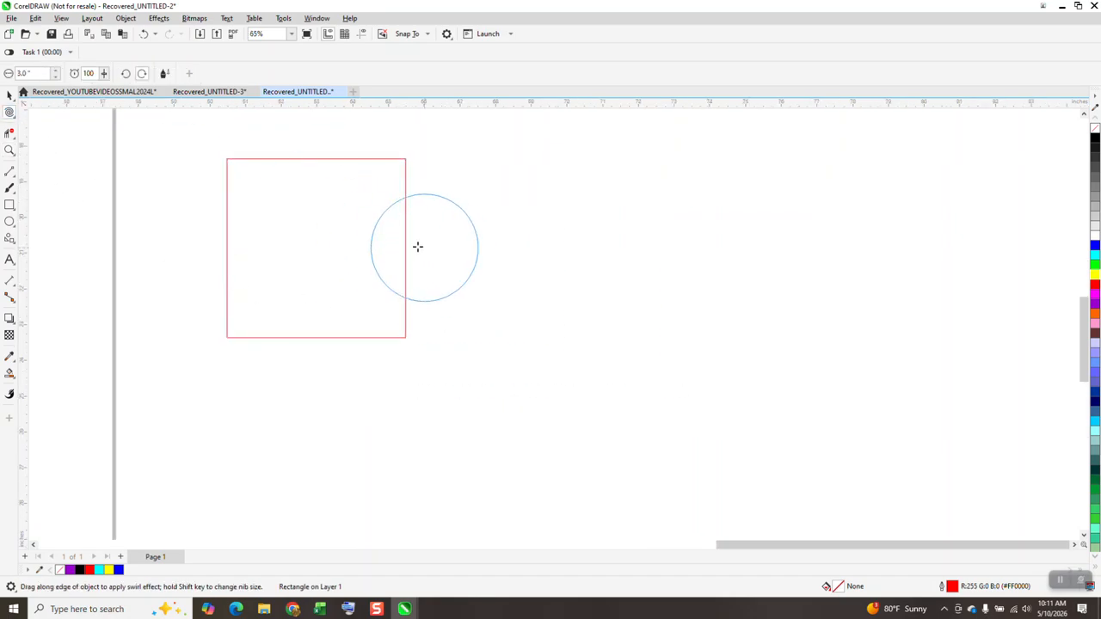
{"action": "left_click_drag", "start_coordinate": [405, 241], "coordinate": [405, 241]}
{"action": "left_click", "coordinate": [143, 33]}
- Set the Twirl rate to 20 and twirl the middle of the square's right edge into an S-shaped curve
{"action": "double_click", "coordinate": [94, 74]}
{"action": "key", "text": "Return"}
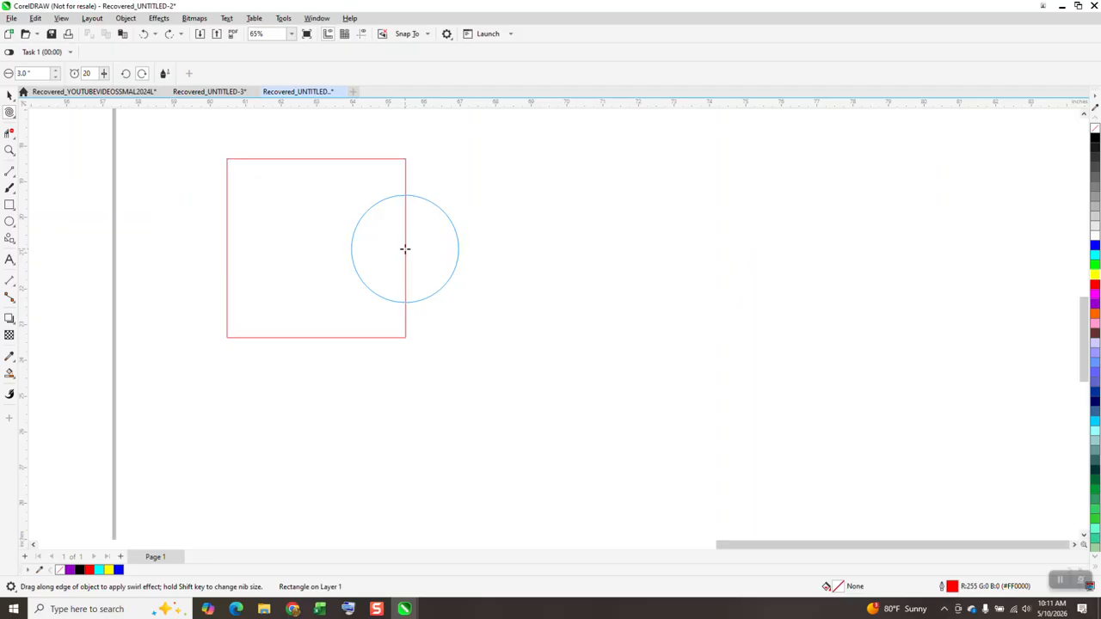
{"action": "left_click_drag", "start_coordinate": [404, 249], "coordinate": [404, 249]}
- Set the nudge distance to 5 inches and place a duplicate of the twirled square 5 inches to its right
{"action": "left_click", "coordinate": [10, 95]}
{"action": "left_click", "coordinate": [298, 196]}
{"action": "left_click", "coordinate": [304, 153]}
{"action": "left_click", "coordinate": [400, 72]}
{"action": "type", "text": "5"}
{"action": "key", "text": "Return"}
{"action": "left_click", "coordinate": [353, 272]}
{"action": "key", "text": "KP_Add"}
{"action": "key", "text": "Right"}
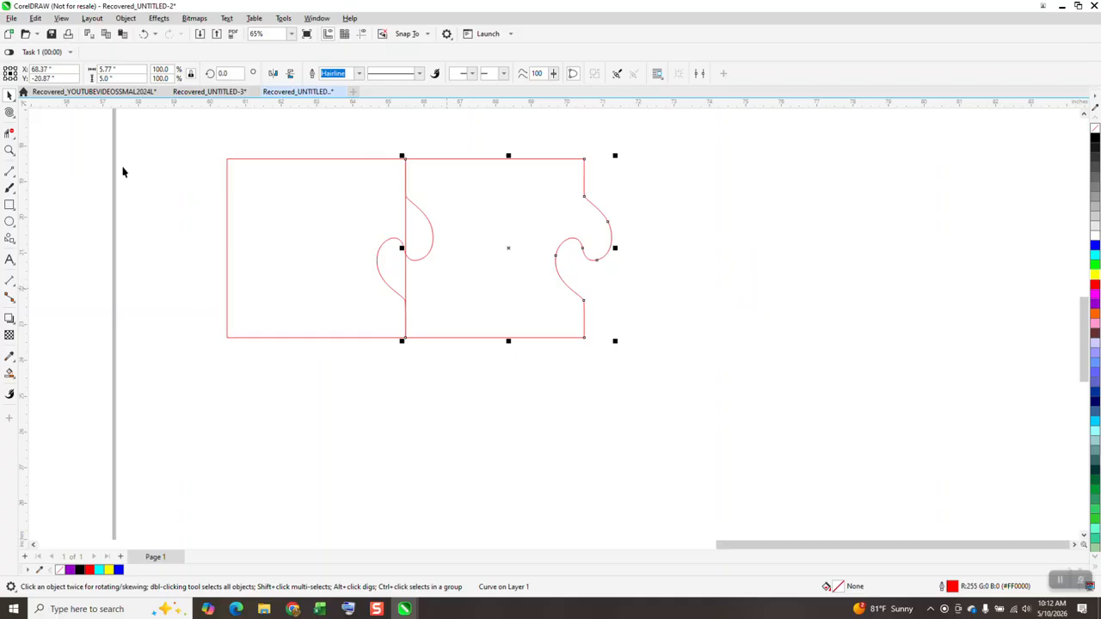
- Delete the straight segment crossing the second piece's left tab and smart-fill that interlocking piece with purple and no outline
{"action": "left_click", "coordinate": [9, 133]}
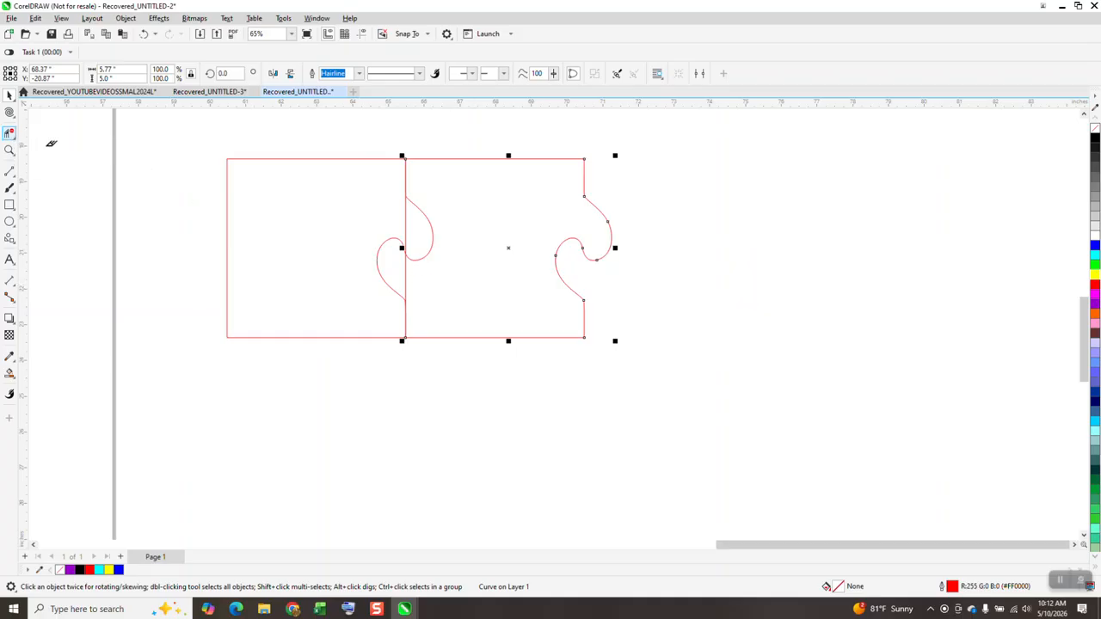
{"action": "left_click", "coordinate": [407, 271]}
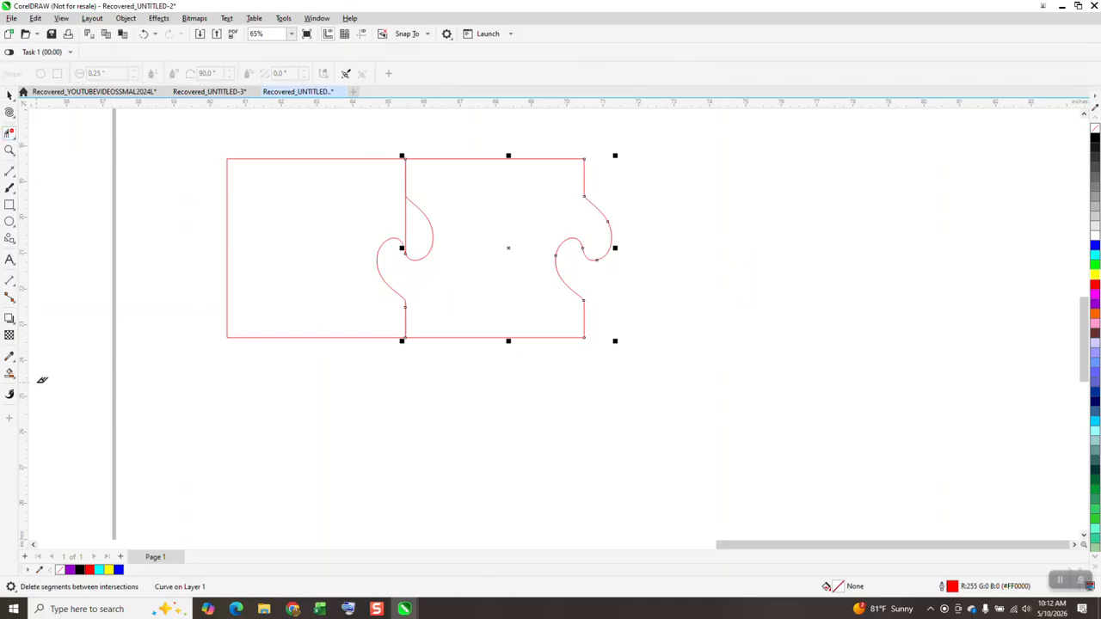
{"action": "left_click", "coordinate": [9, 374]}
{"action": "left_click", "coordinate": [515, 285]}
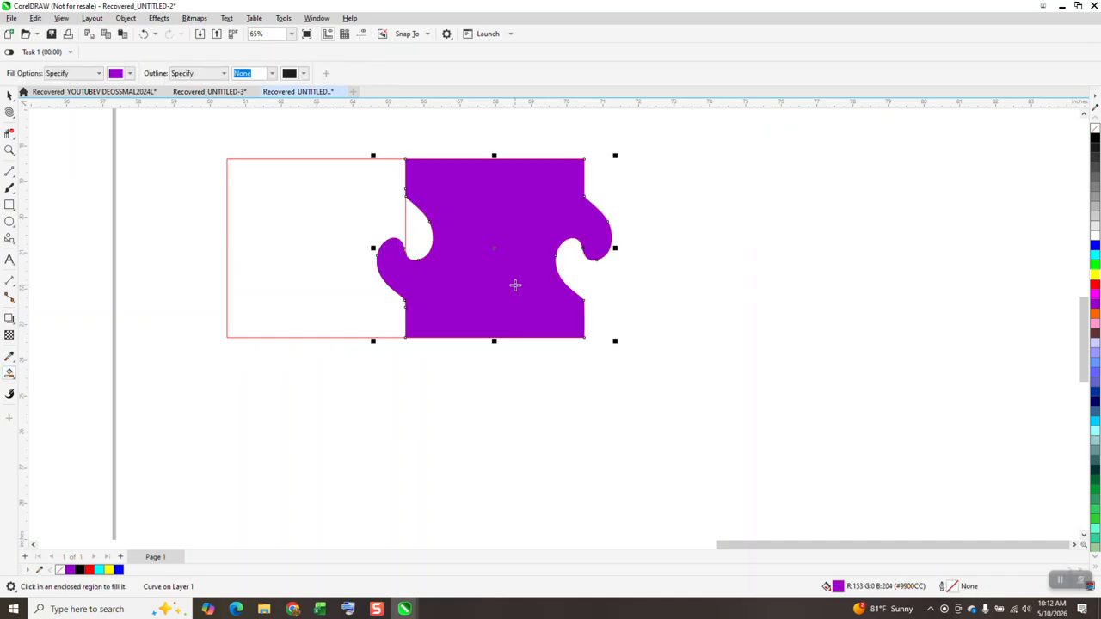
- Move the purple piece 15 inches right and place a blue-filled copy interlocking 5 inches to its left
{"action": "key", "text": "Right"}
{"action": "key", "text": "Right"}
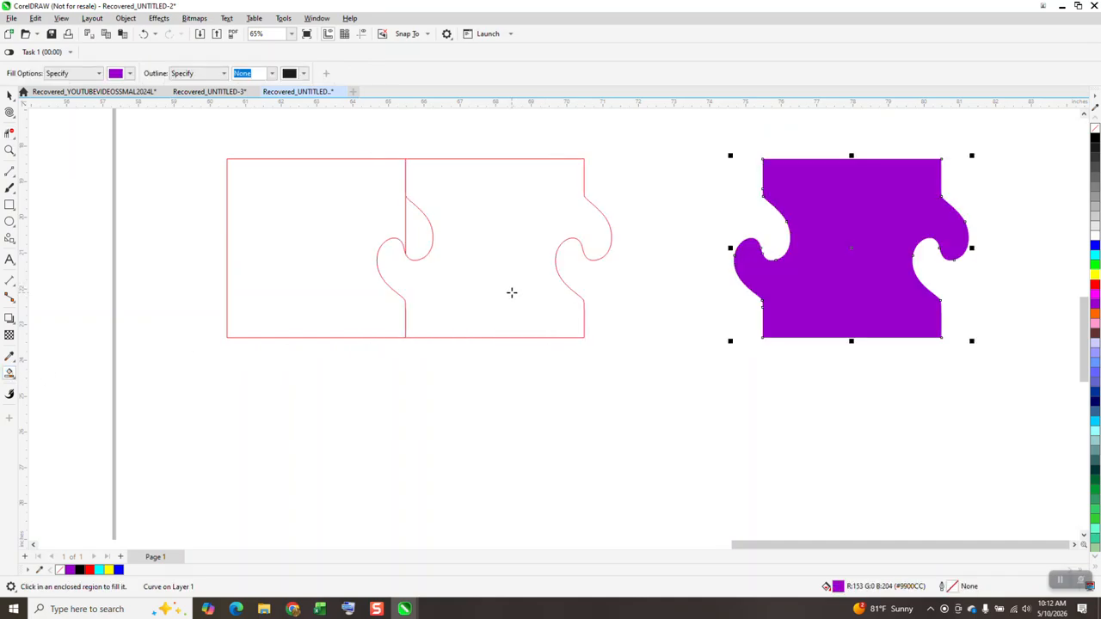
{"action": "key", "text": "Right"}
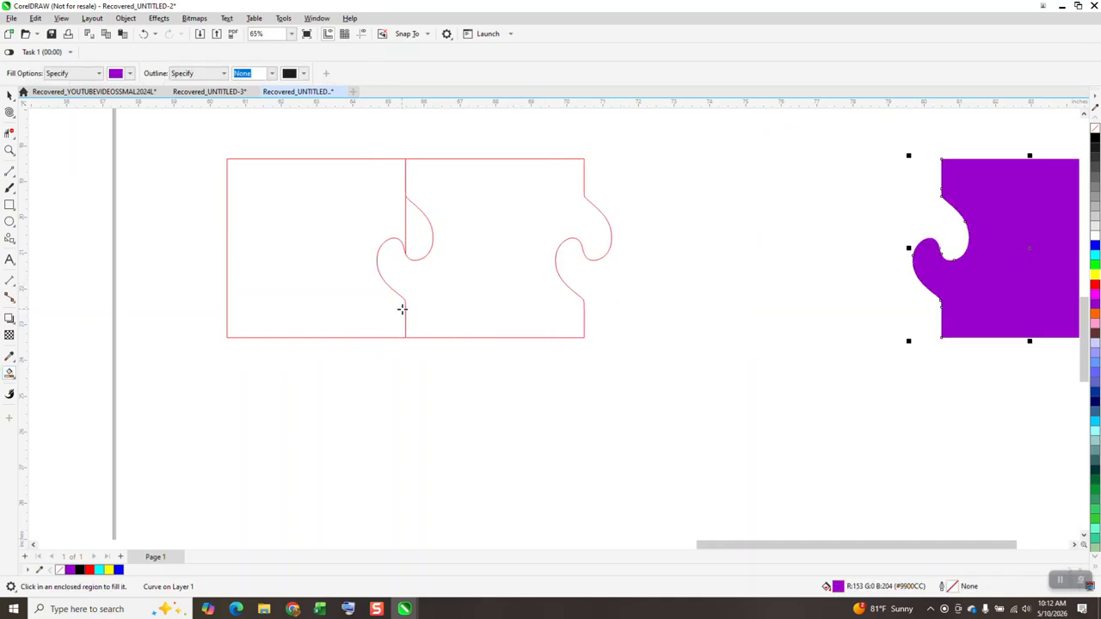
{"action": "key", "text": "Left"}
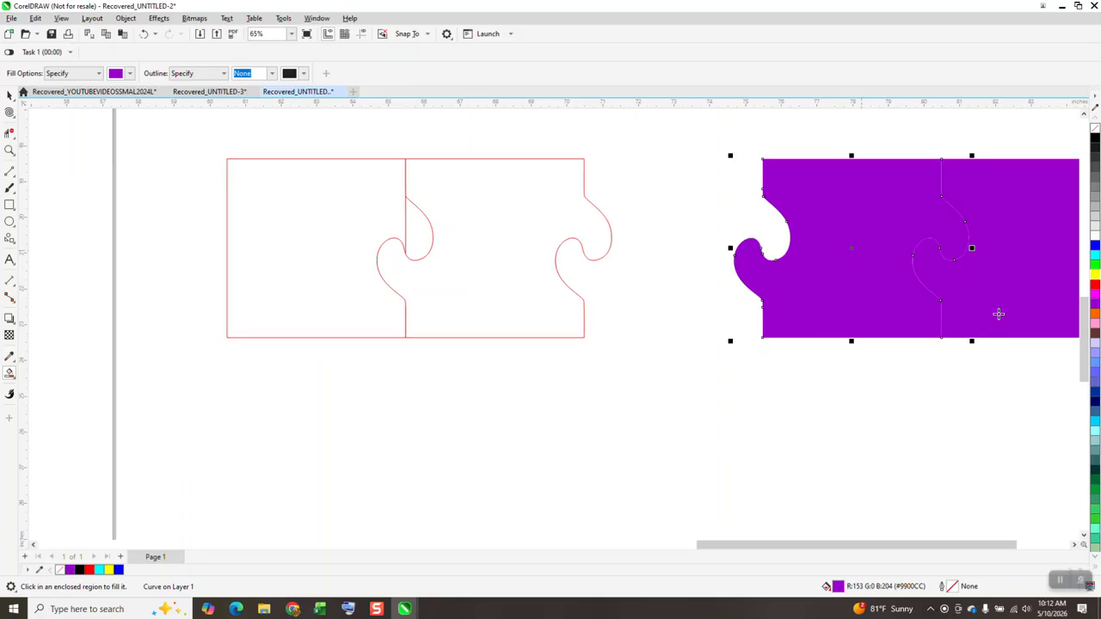
{"action": "left_click", "coordinate": [1095, 247]}
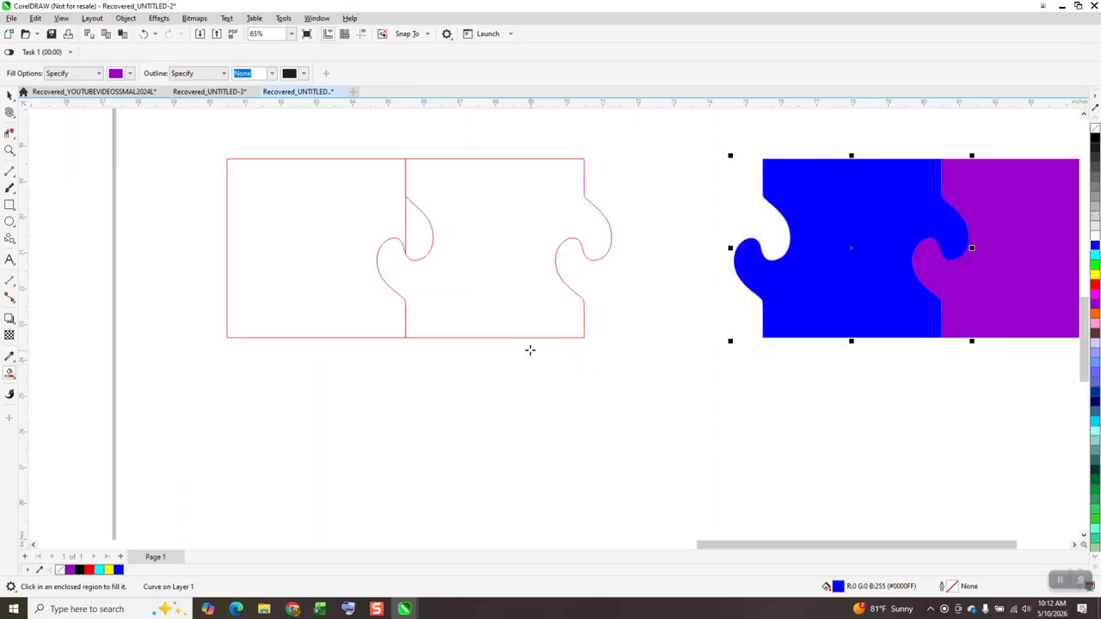
- Move the blue piece below the red outlined pieces and give it no fill and a black outline
{"action": "scroll", "coordinate": [494, 331], "scroll_direction": "down", "scroll_amount": 1}
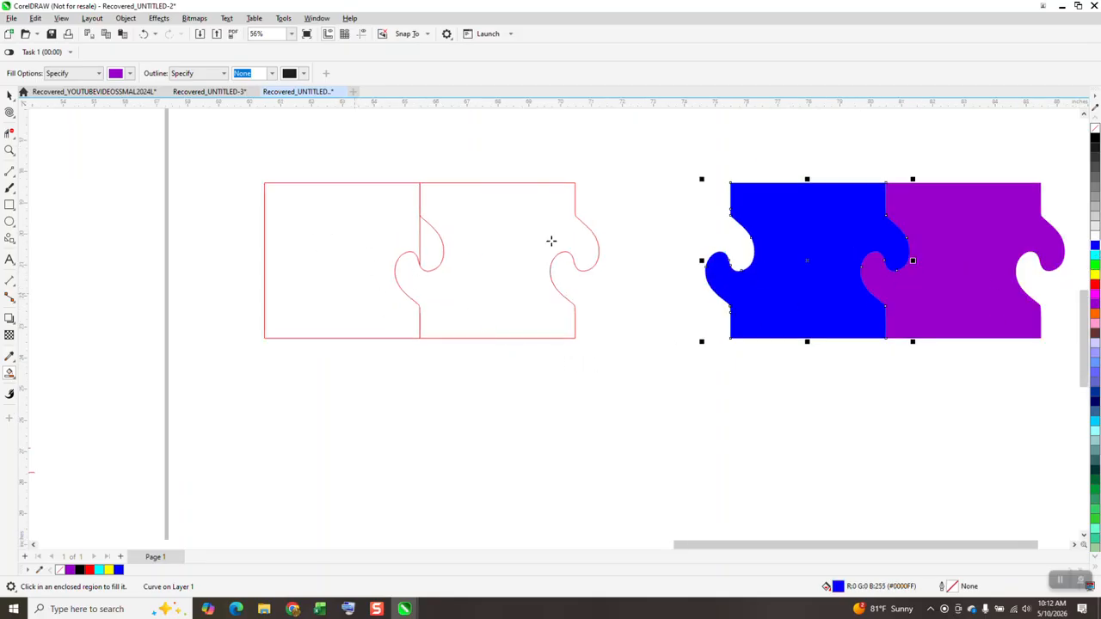
{"action": "scroll", "coordinate": [622, 247], "scroll_direction": "down", "scroll_amount": 3}
{"action": "key", "text": "space"}
{"action": "left_click_drag", "start_coordinate": [741, 276], "coordinate": [661, 385]}
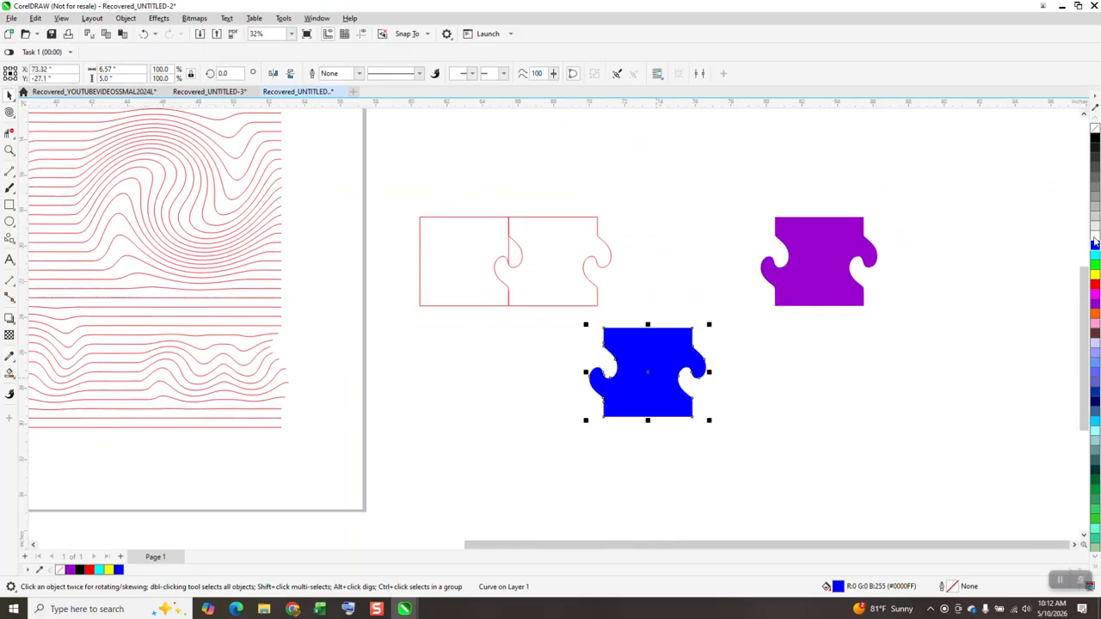
{"action": "left_click", "coordinate": [1096, 136]}
{"action": "right_click", "coordinate": [1094, 138]}
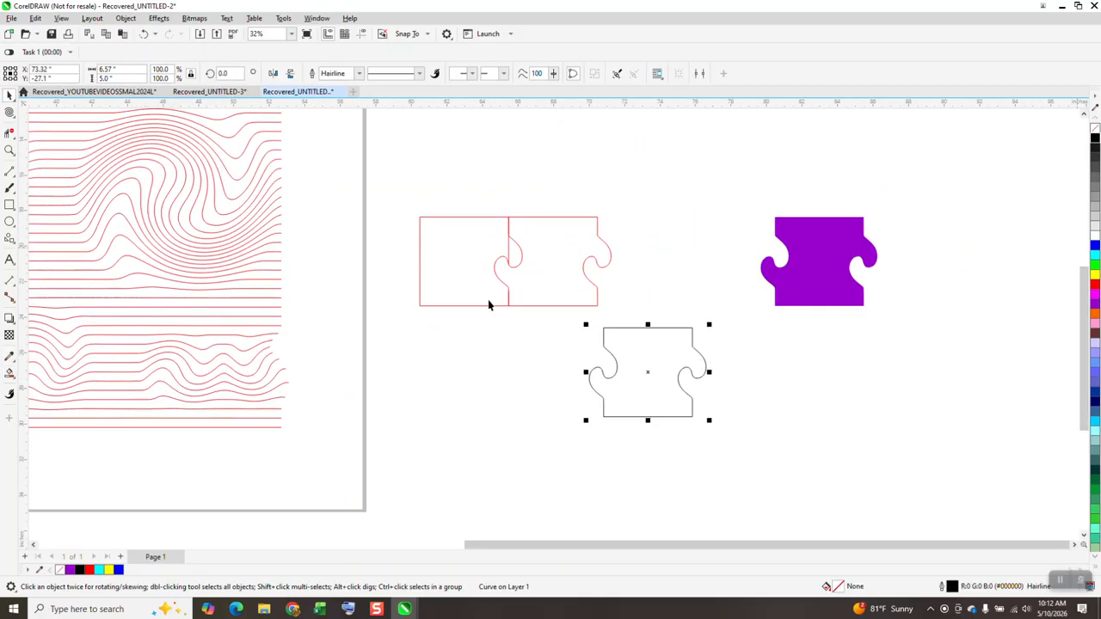
- Twirl the midpoint of the black outlined piece's upper edge using a 3.0-inch nib and a rate of 20
{"action": "left_click", "coordinate": [10, 150]}
{"action": "left_click_drag", "start_coordinate": [573, 307], "coordinate": [800, 494]}
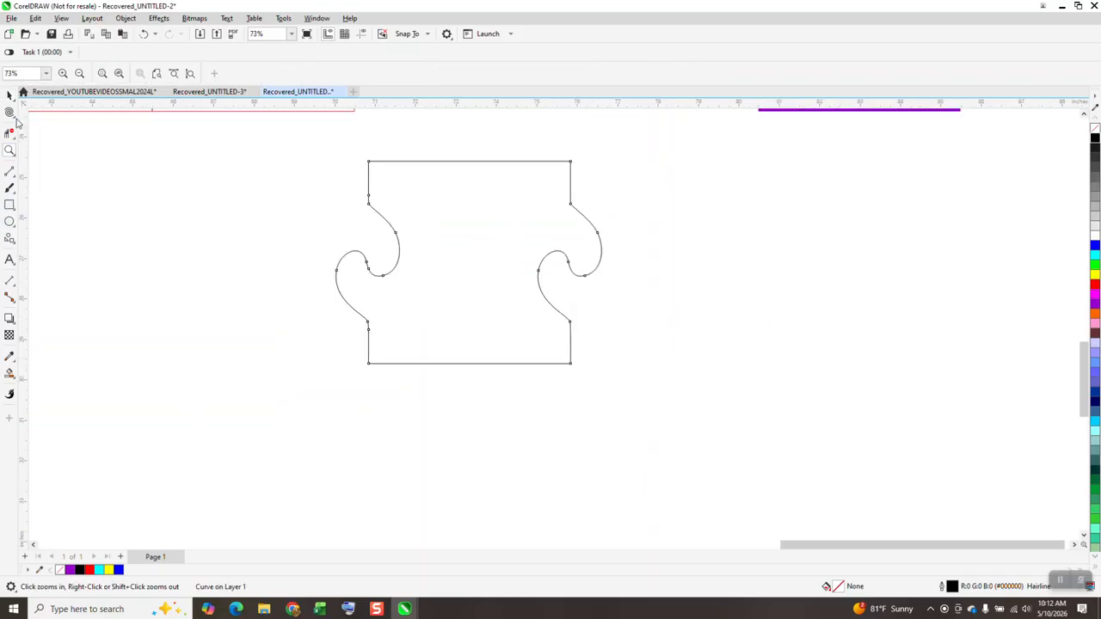
{"action": "left_click", "coordinate": [14, 118]}
{"action": "left_click", "coordinate": [43, 153]}
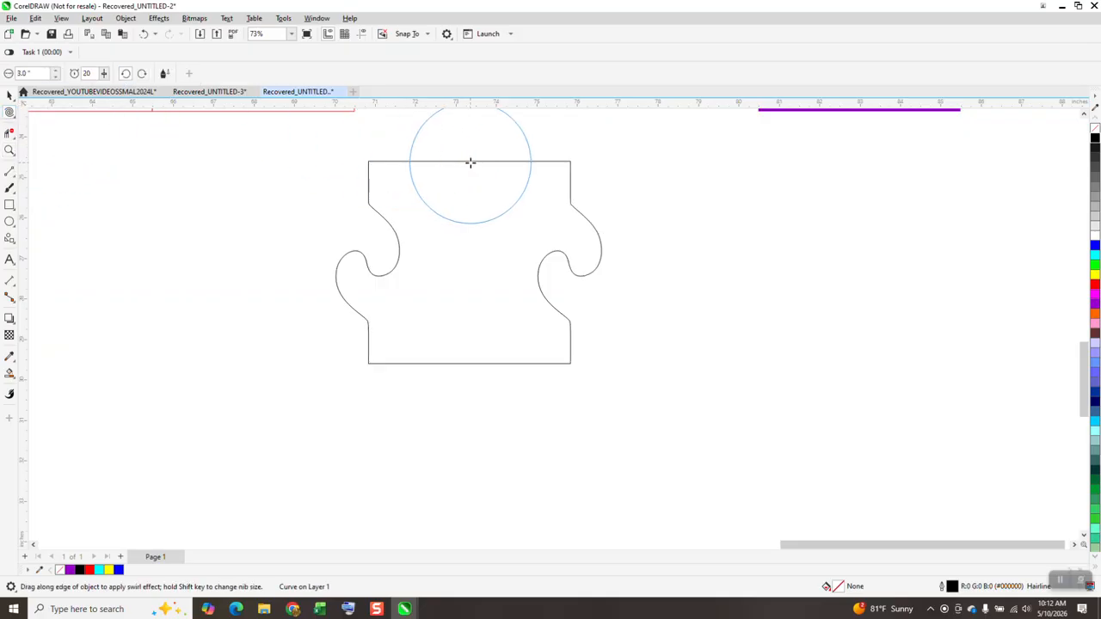
{"action": "left_click_drag", "start_coordinate": [471, 162], "coordinate": [471, 161]}
{"action": "left_click", "coordinate": [9, 96]}
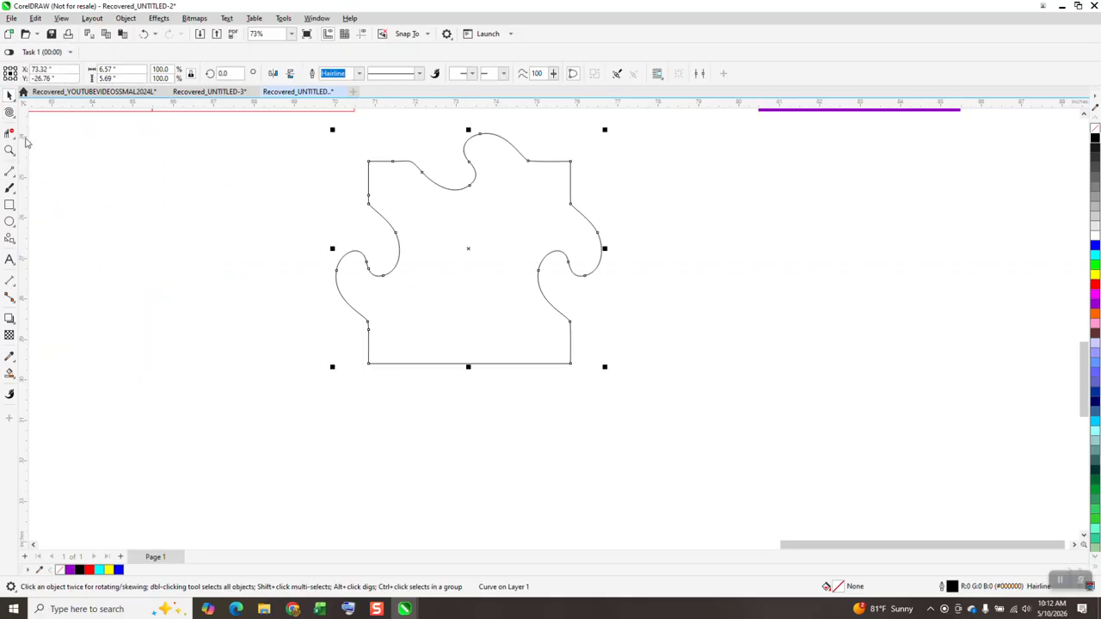
- Place a duplicate of the twirled piece 5 inches below it and delete the straight segment crossing the left half of their shared edge
{"action": "key", "text": "ctrl+d"}
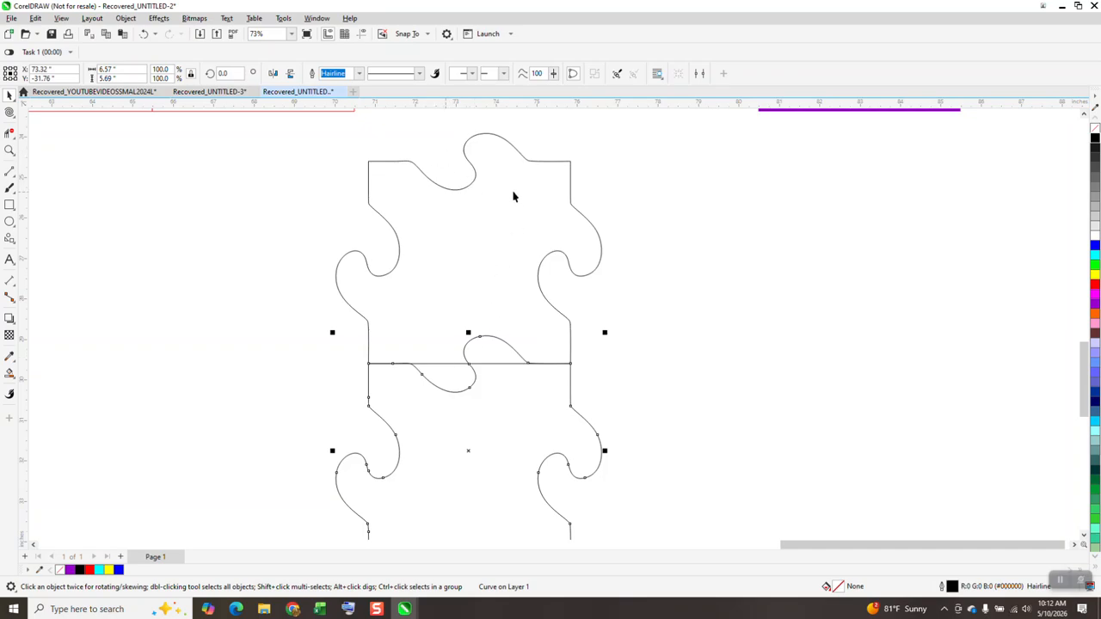
{"action": "left_click", "coordinate": [9, 133]}
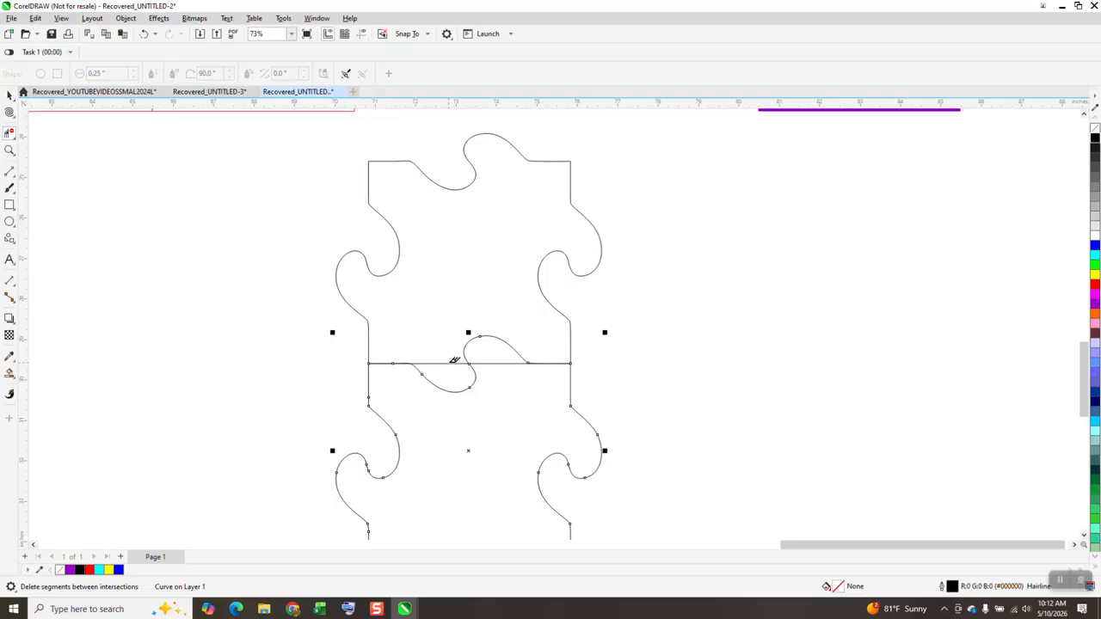
{"action": "left_click", "coordinate": [447, 364]}
- Smart-fill the upper interlocking piece with purple and no outline, and move the filled piece 10 inches right
{"action": "left_click", "coordinate": [9, 373]}
{"action": "left_click", "coordinate": [15, 380]}
{"action": "left_click", "coordinate": [89, 384]}
{"action": "left_click", "coordinate": [443, 308]}
{"action": "key", "text": "Right"}
{"action": "key", "text": "Right"}
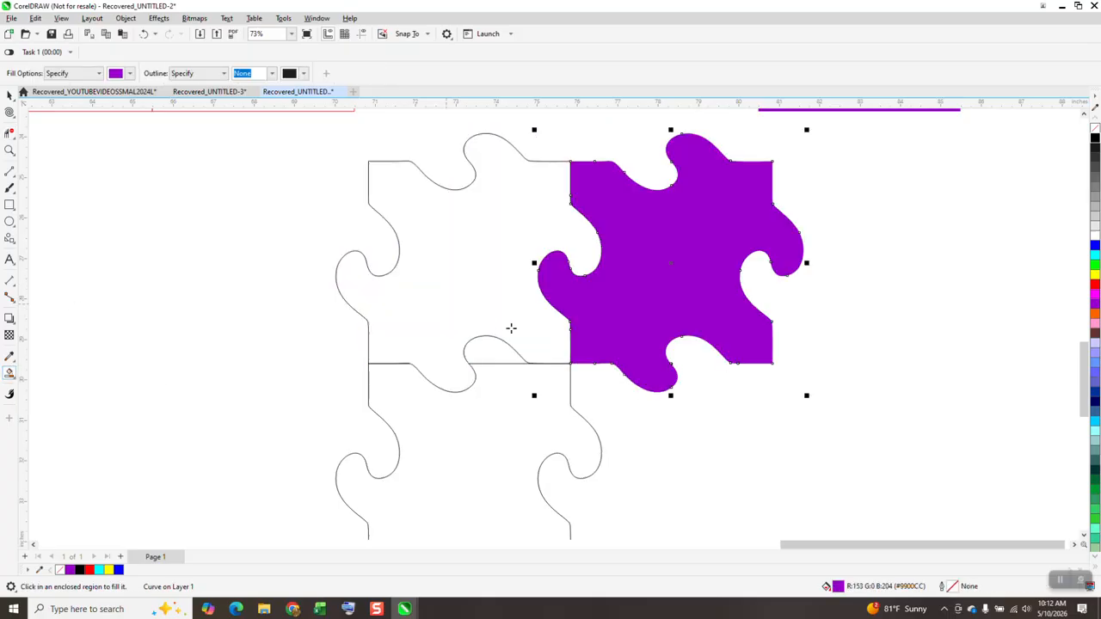
- Place a duplicate of the purple four-sided puzzle piece 5 inches to its right and fill it with blue
{"action": "scroll", "coordinate": [290, 346], "scroll_direction": "down", "scroll_amount": 1}
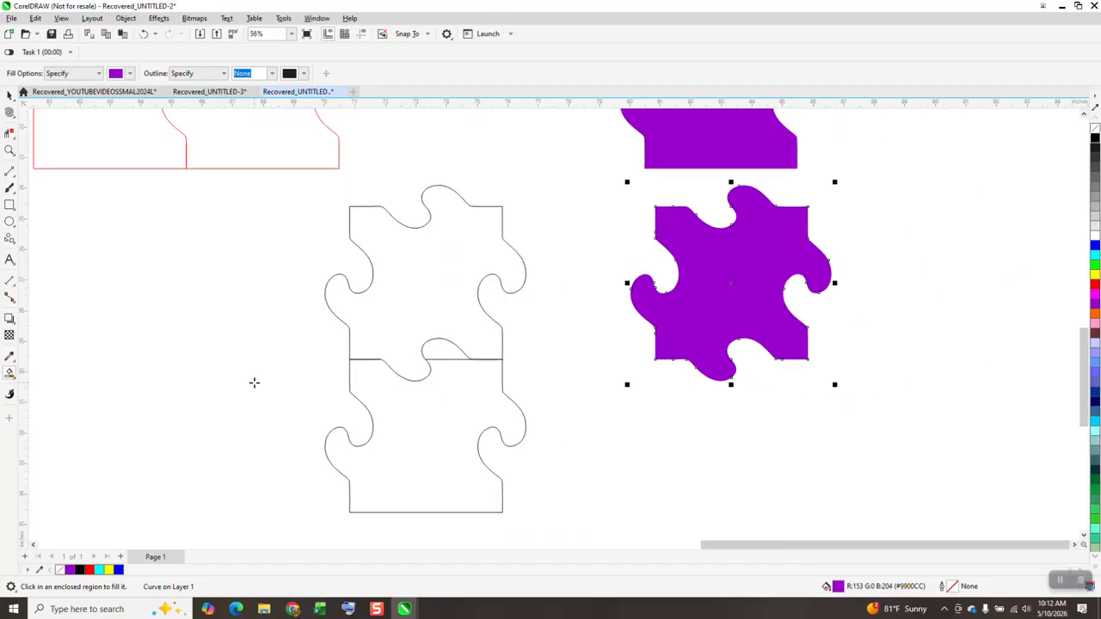
{"action": "key", "text": "ctrl+d"}
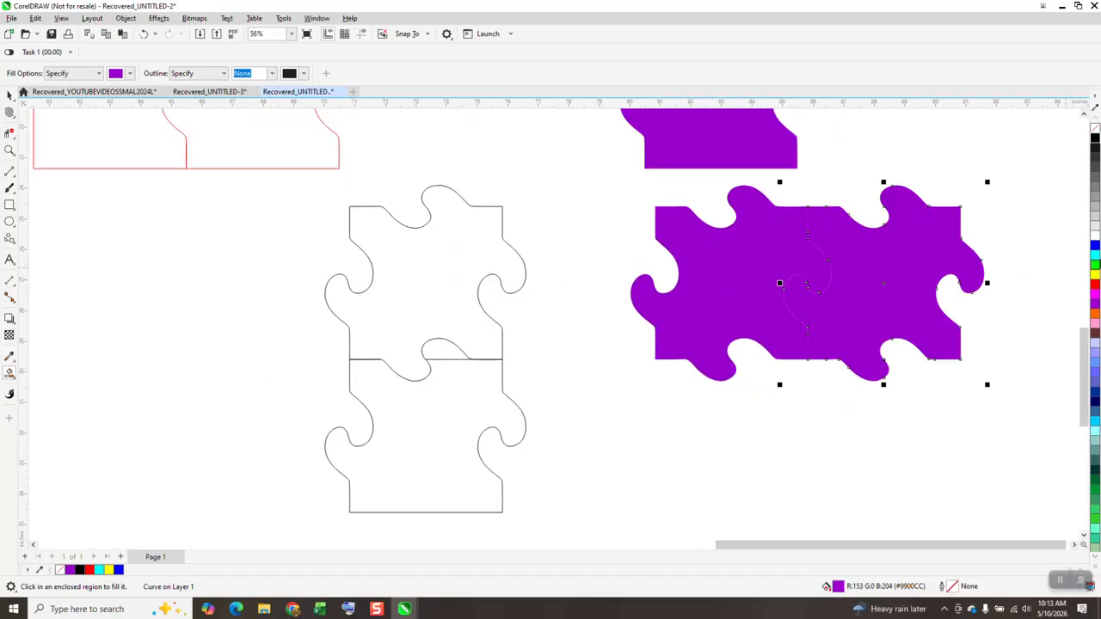
{"action": "left_click", "coordinate": [1095, 247]}
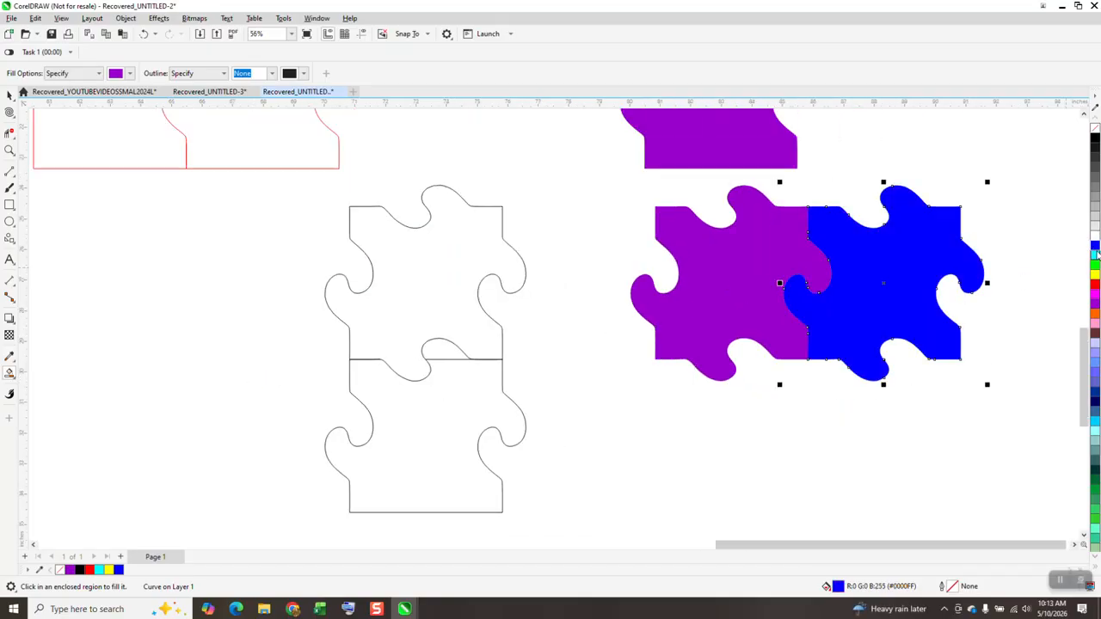
- Duplicate the interlocking purple and blue pieces together 5 inches below the originals
{"action": "left_click", "coordinate": [7, 96]}
{"action": "left_click_drag", "start_coordinate": [597, 176], "coordinate": [1095, 426]}
{"action": "key", "text": "ctrl+d"}
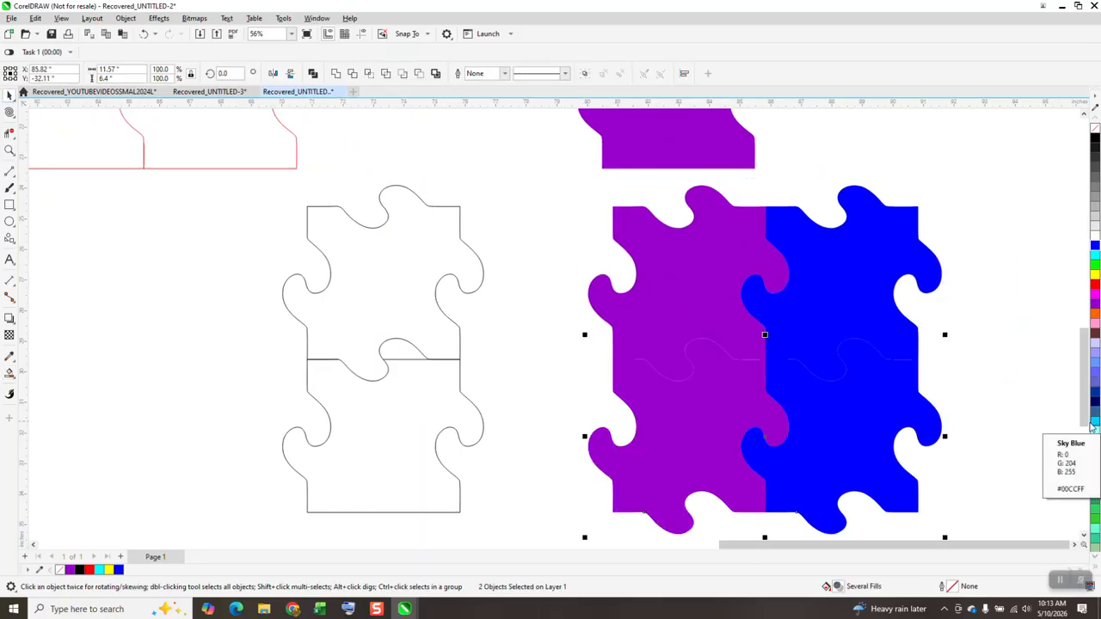
- Fill the lower purple piece with red and the lower blue piece with green
{"action": "left_click", "coordinate": [667, 438]}
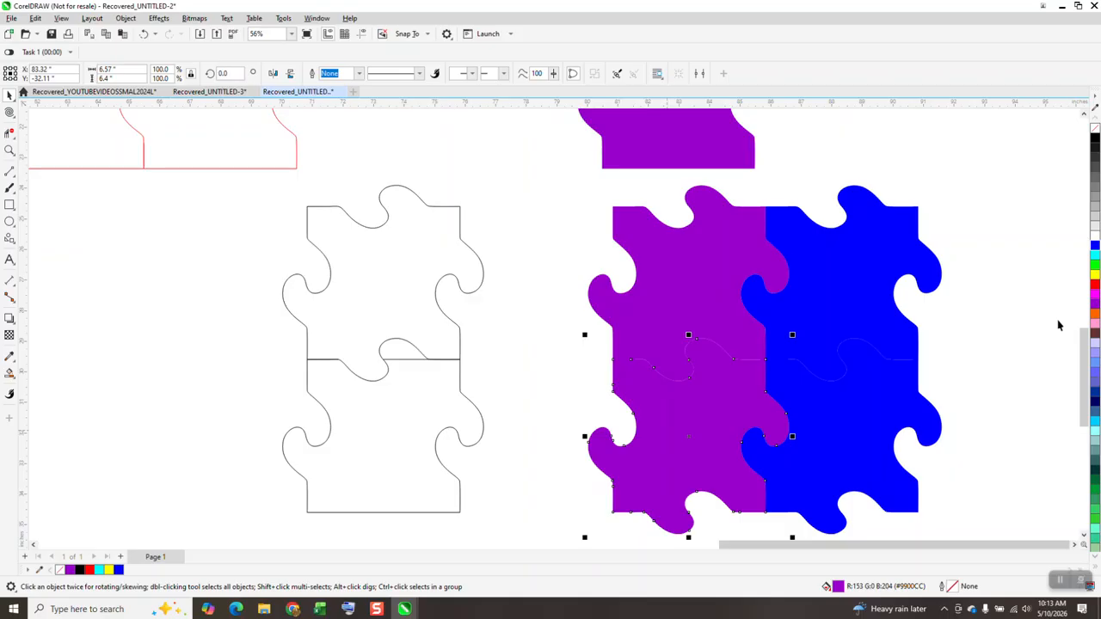
{"action": "left_click", "coordinate": [905, 405]}
{"action": "left_click", "coordinate": [1095, 269]}
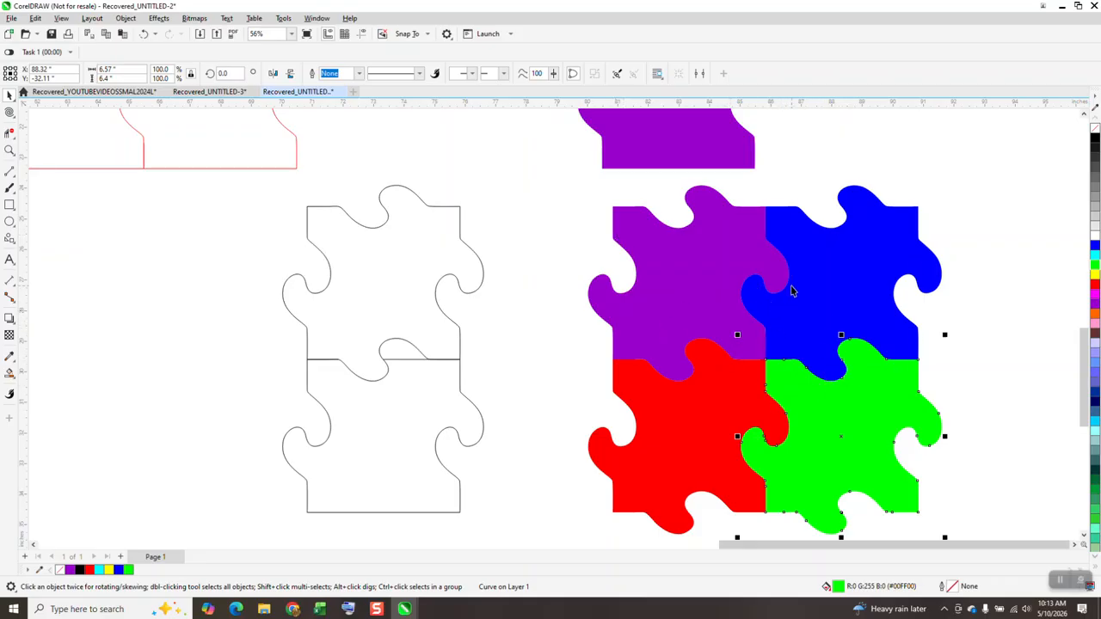
- Examine the twirled red line pattern on the page up close
{"action": "scroll", "coordinate": [793, 291], "scroll_direction": "down", "scroll_amount": 5}
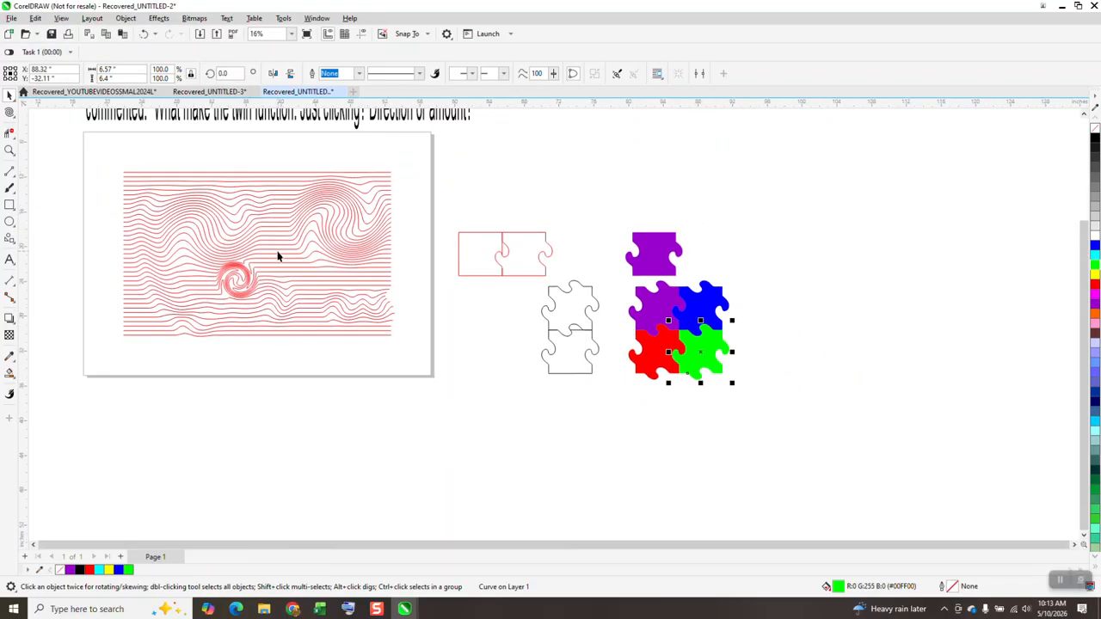
{"action": "scroll", "coordinate": [265, 292], "scroll_direction": "down", "scroll_amount": 1}
{"action": "left_click", "coordinate": [10, 150]}
{"action": "left_click_drag", "start_coordinate": [147, 184], "coordinate": [463, 352]}
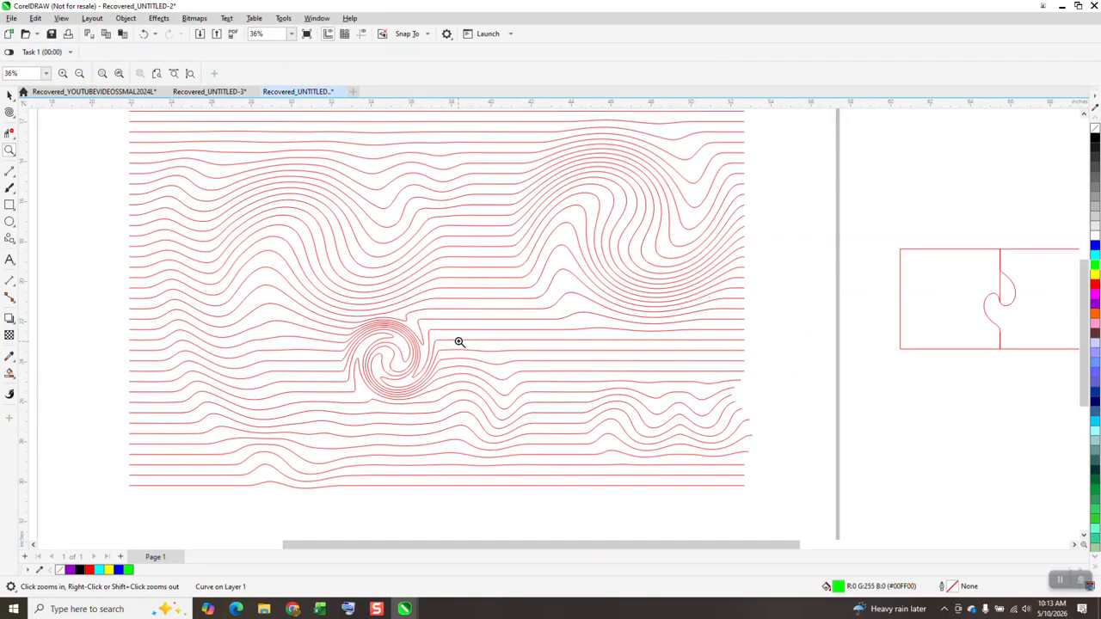